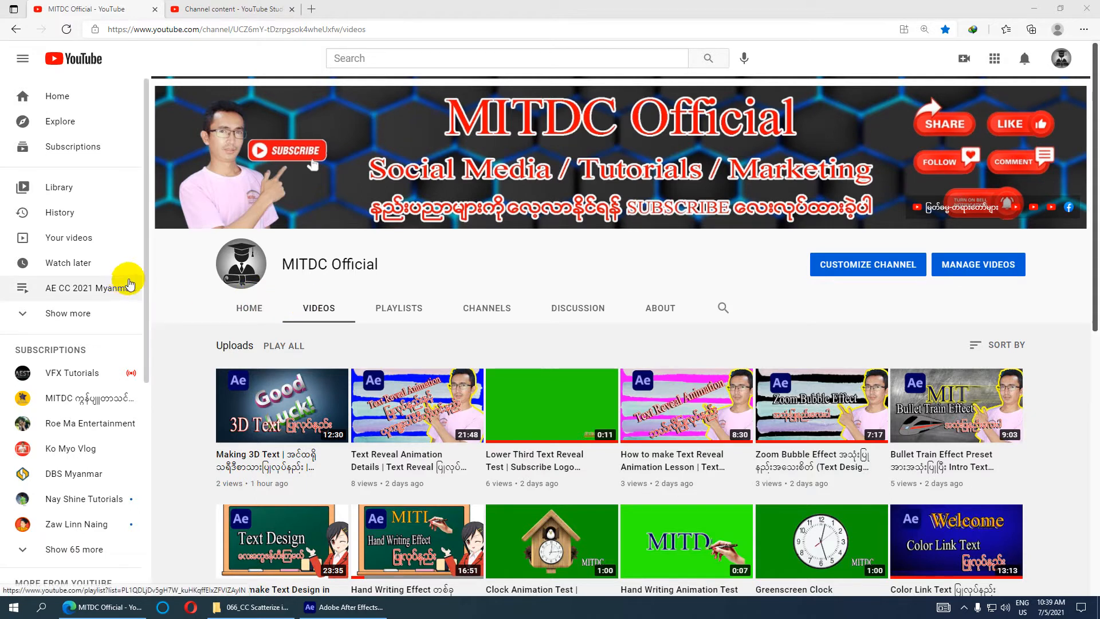
Switch to After Effects and create a new composition named "CC Scatterize Effect" with the default HDTV 1080 29.97 settings
{"action": "left_click", "coordinate": [1033, 9]}
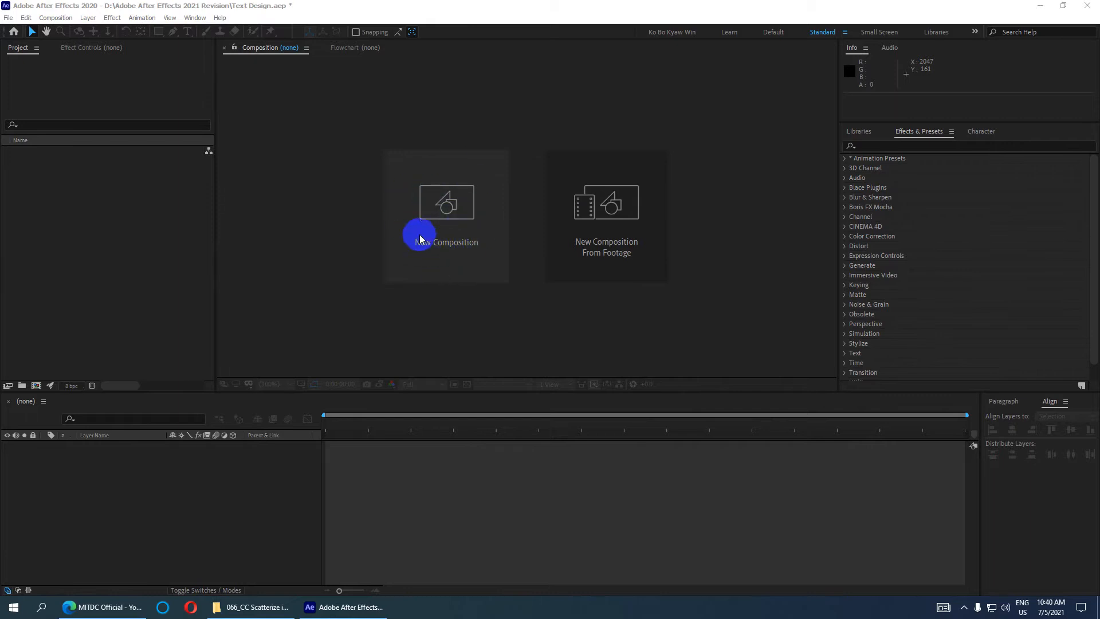
{"action": "left_click", "coordinate": [444, 219]}
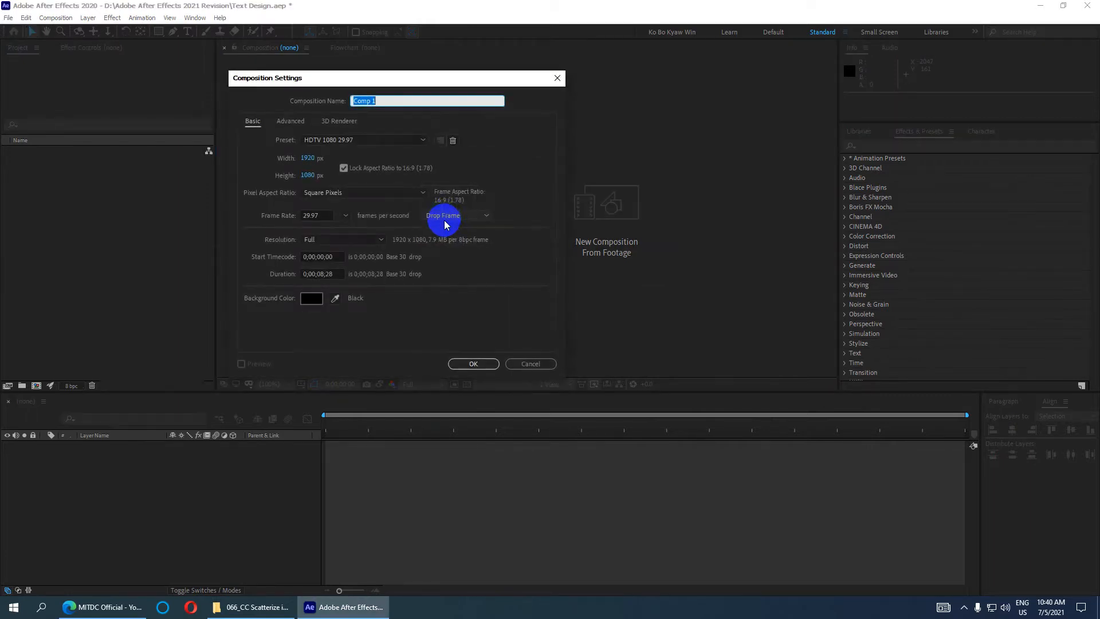
{"action": "left_click_drag", "start_coordinate": [379, 82], "coordinate": [445, 81]}
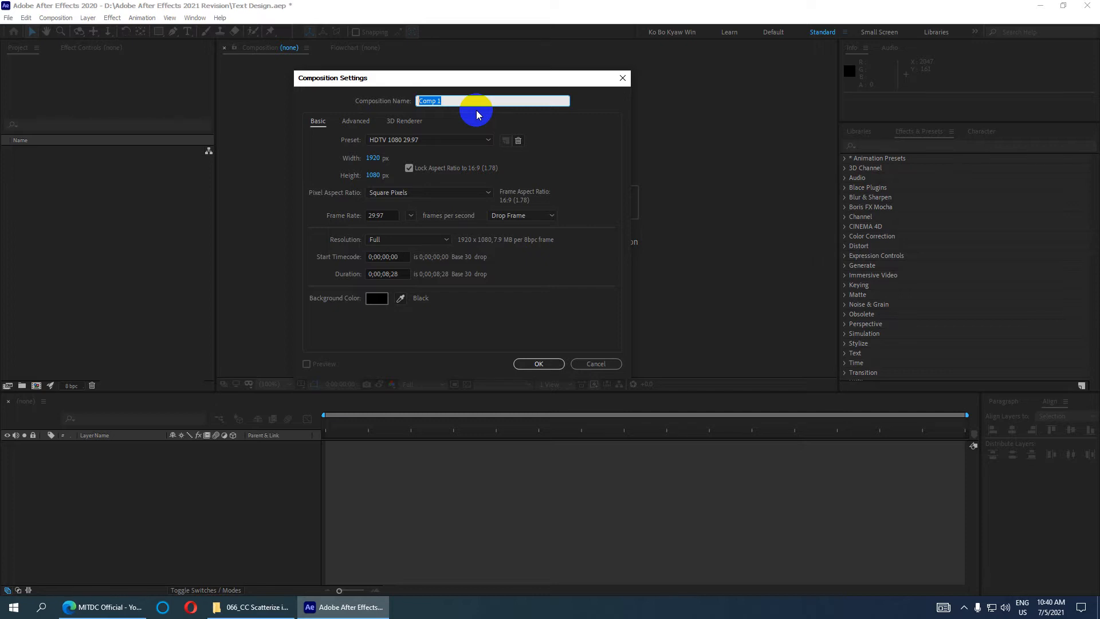
{"action": "key", "text": "BackSpace"}
{"action": "type", "text": "CC Scatterize Effect"}
{"action": "left_click_drag", "start_coordinate": [477, 108], "coordinate": [294, 108]}
{"action": "left_click", "coordinate": [492, 104]}
{"action": "left_click", "coordinate": [373, 103]}
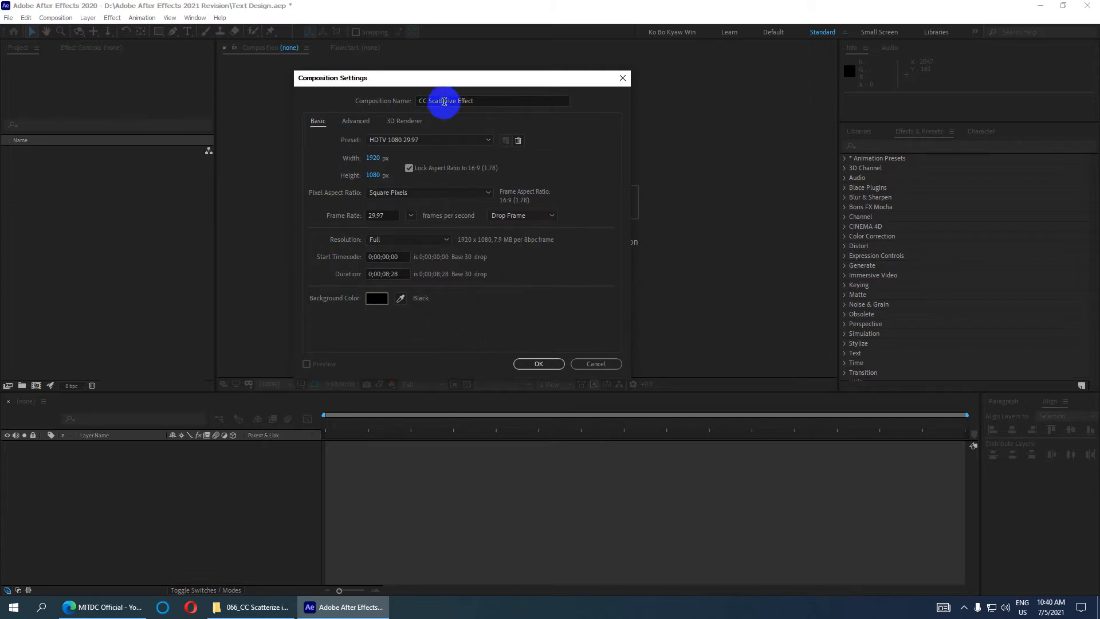
{"action": "left_click", "coordinate": [549, 364]}
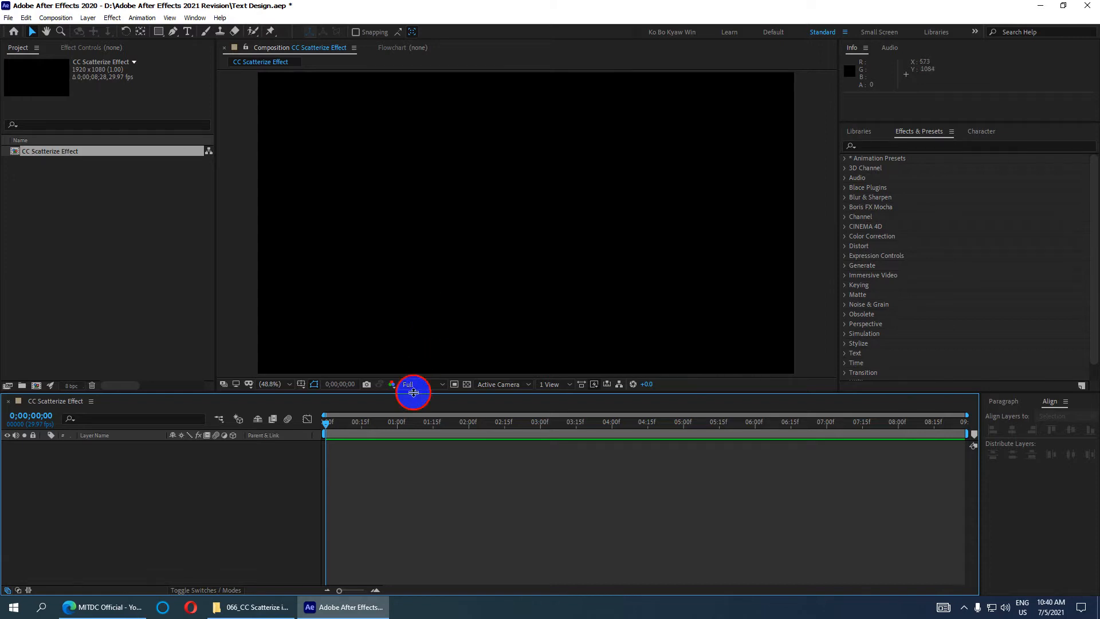
Enlarge the composition viewer and add a text layer reading "mitdc" in the upper middle of the frame
{"action": "left_click_drag", "start_coordinate": [413, 392], "coordinate": [413, 457]}
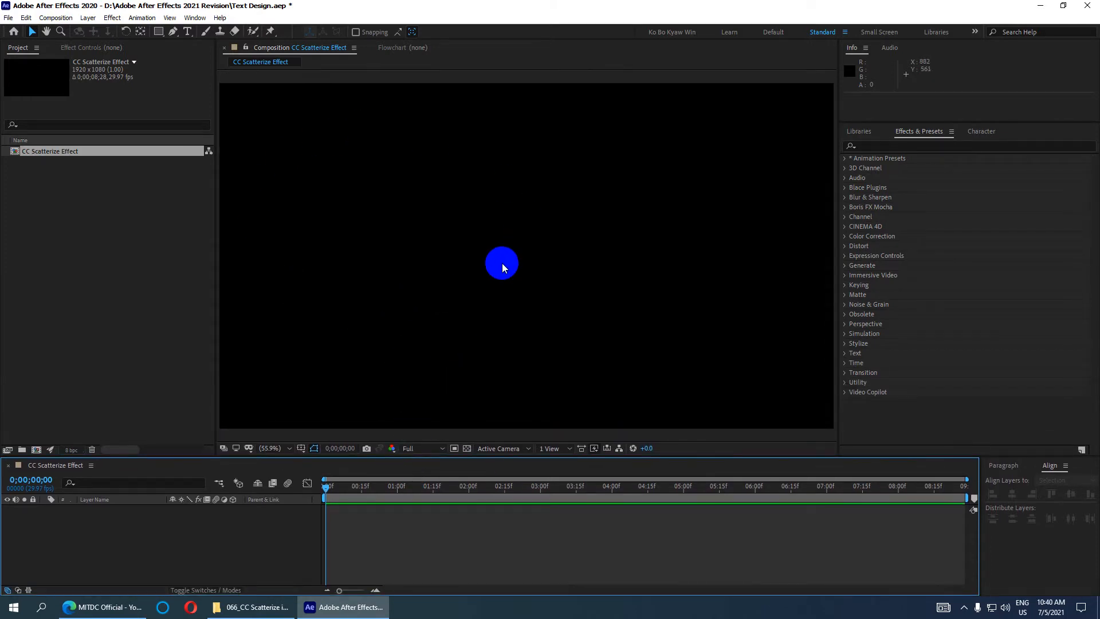
{"action": "left_click", "coordinate": [188, 32]}
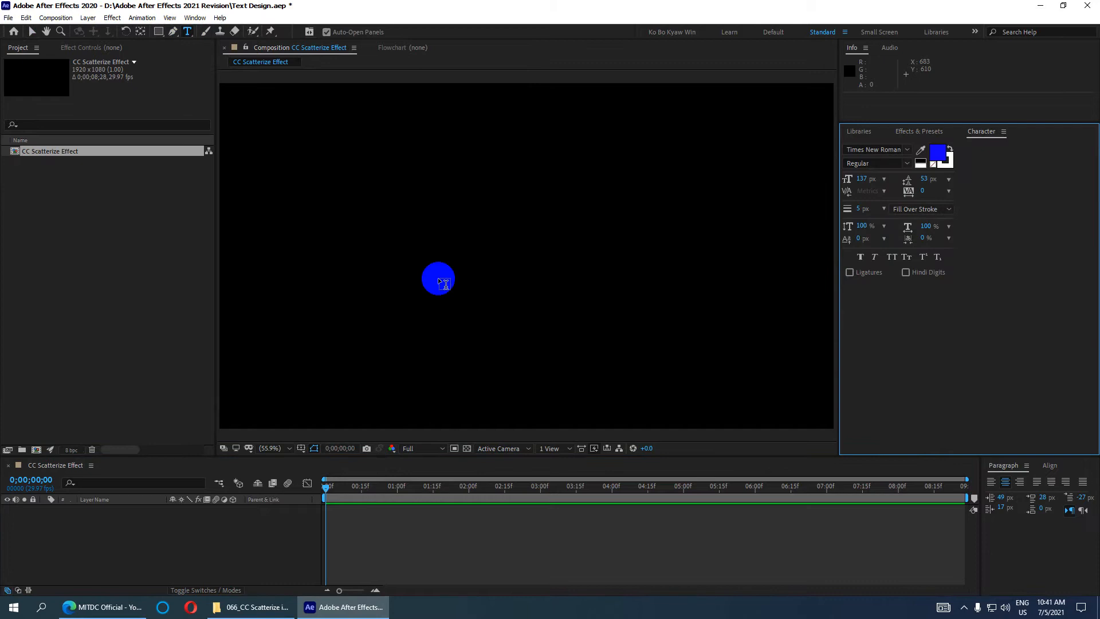
{"action": "left_click", "coordinate": [450, 249]}
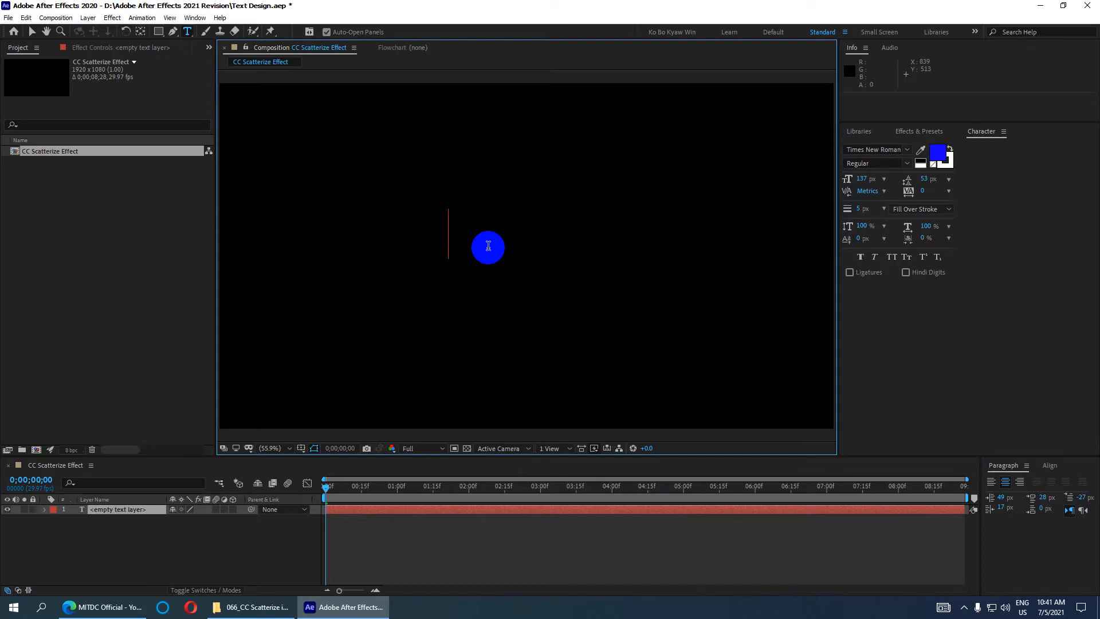
{"action": "type", "text": "mitdc"}
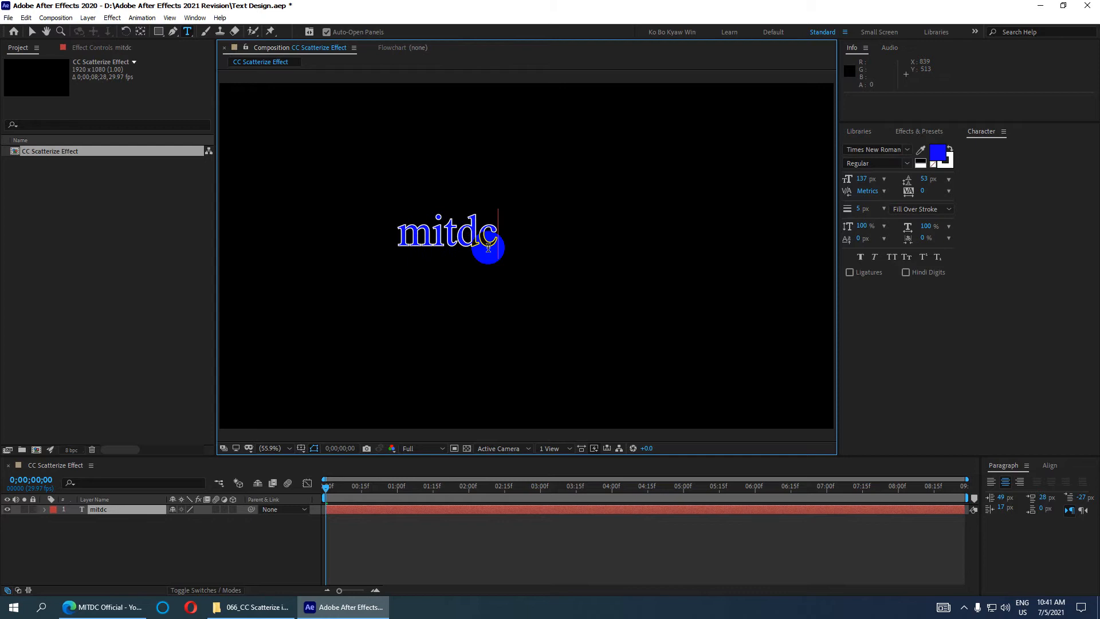
Set the font size of the whole "mitdc" text to 300 px
{"action": "double_click", "coordinate": [488, 247]}
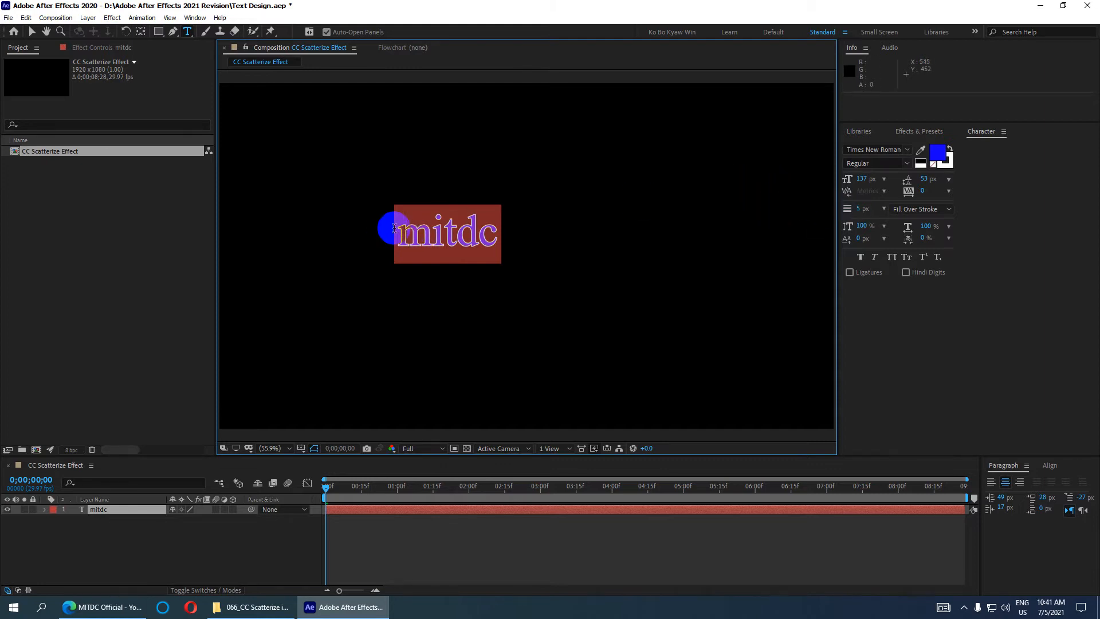
{"action": "left_click", "coordinate": [862, 179]}
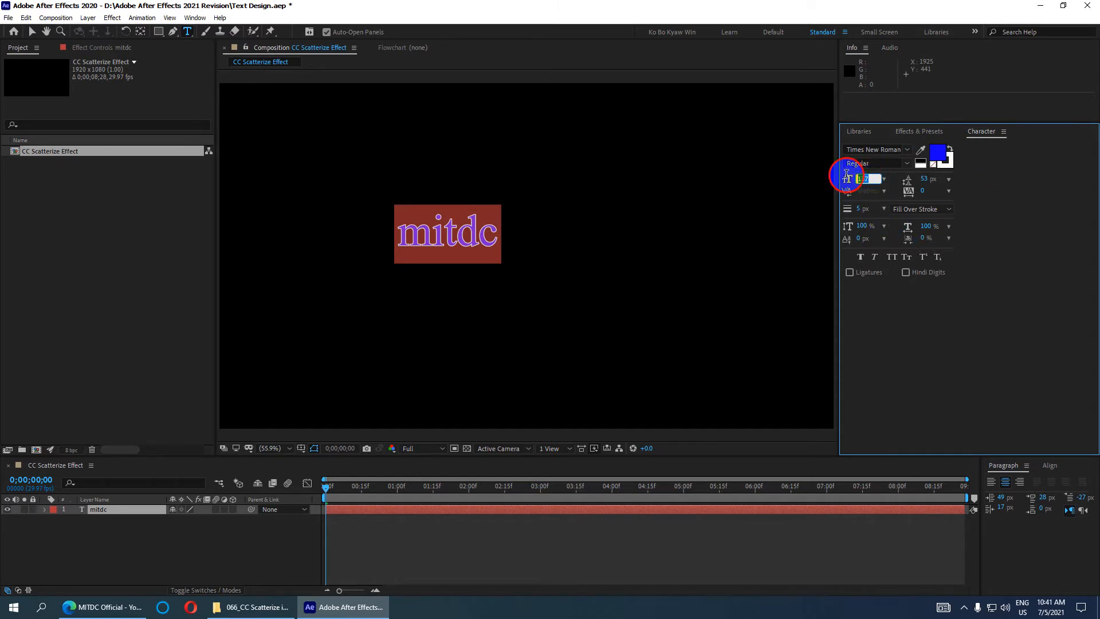
{"action": "type", "text": "300"}
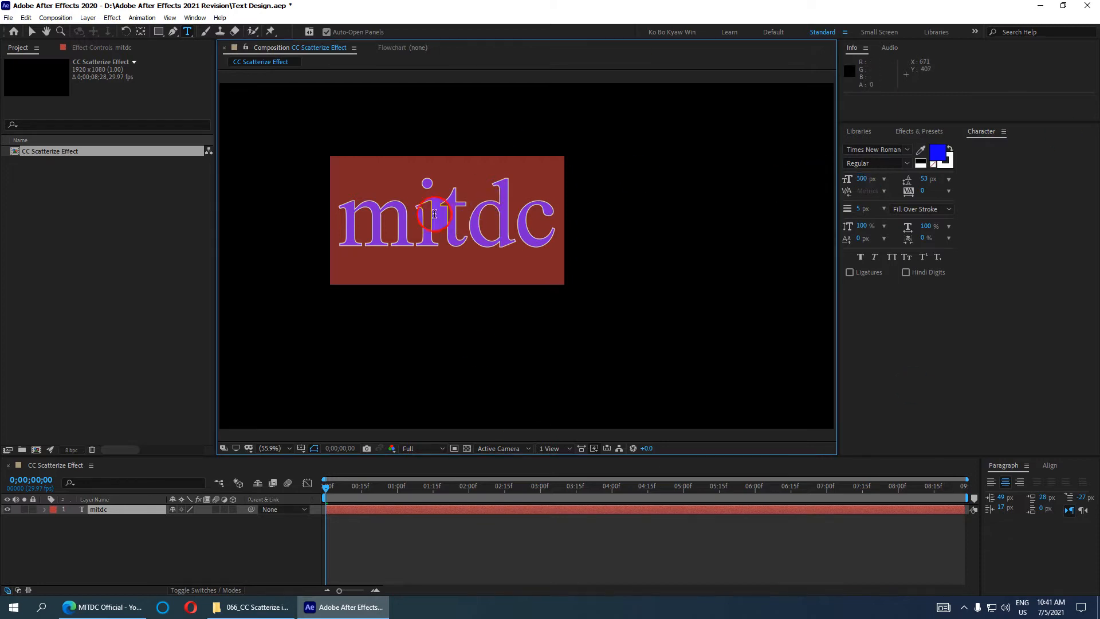
{"action": "left_click", "coordinate": [440, 238]}
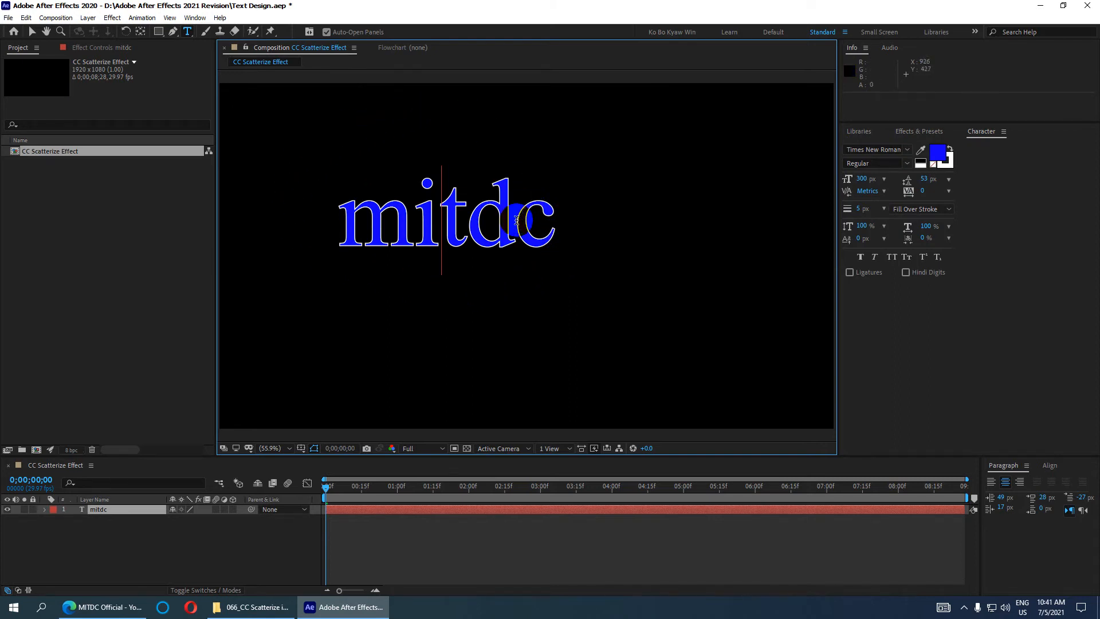
Move the text layer near the centre of the frame, at about position 923, 562
{"action": "left_click", "coordinate": [32, 32]}
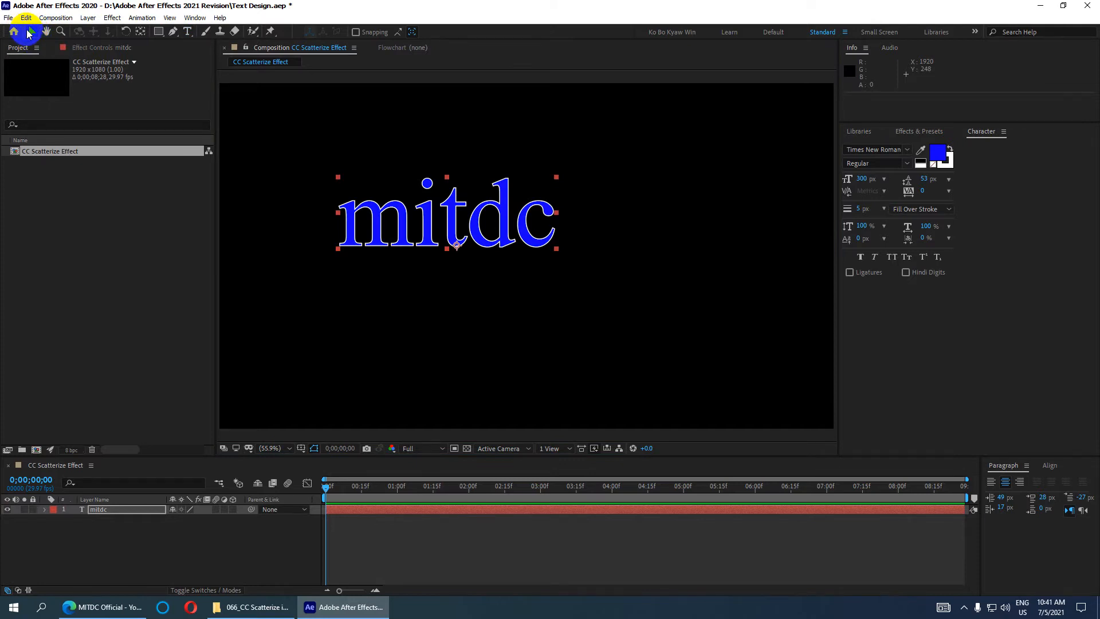
{"action": "left_click_drag", "start_coordinate": [448, 226], "coordinate": [511, 250]}
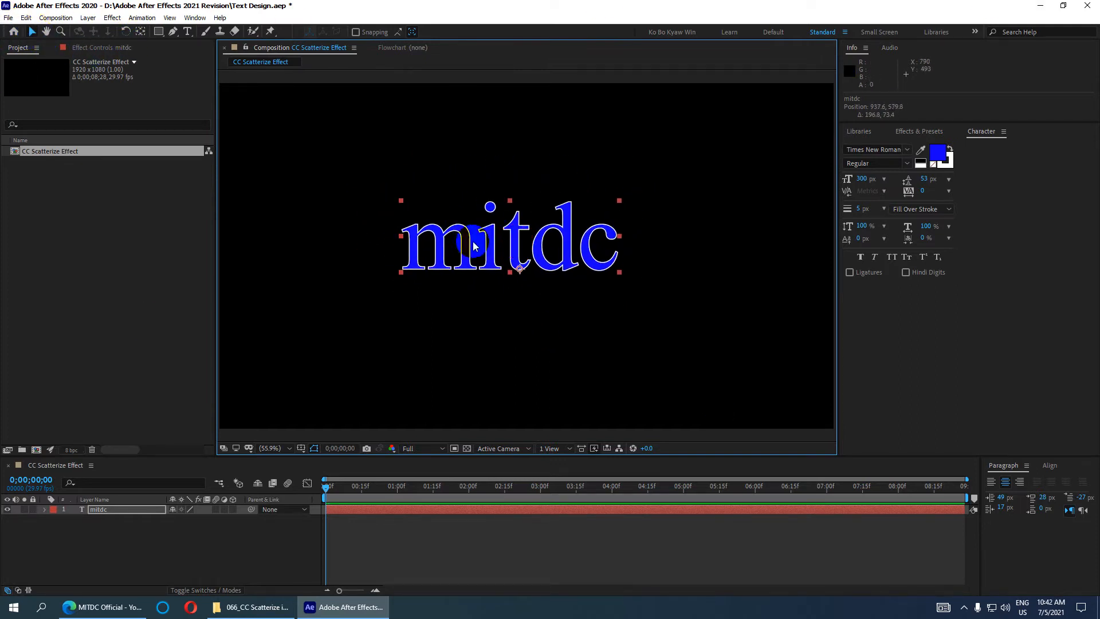
{"action": "left_click_drag", "start_coordinate": [488, 243], "coordinate": [484, 238]}
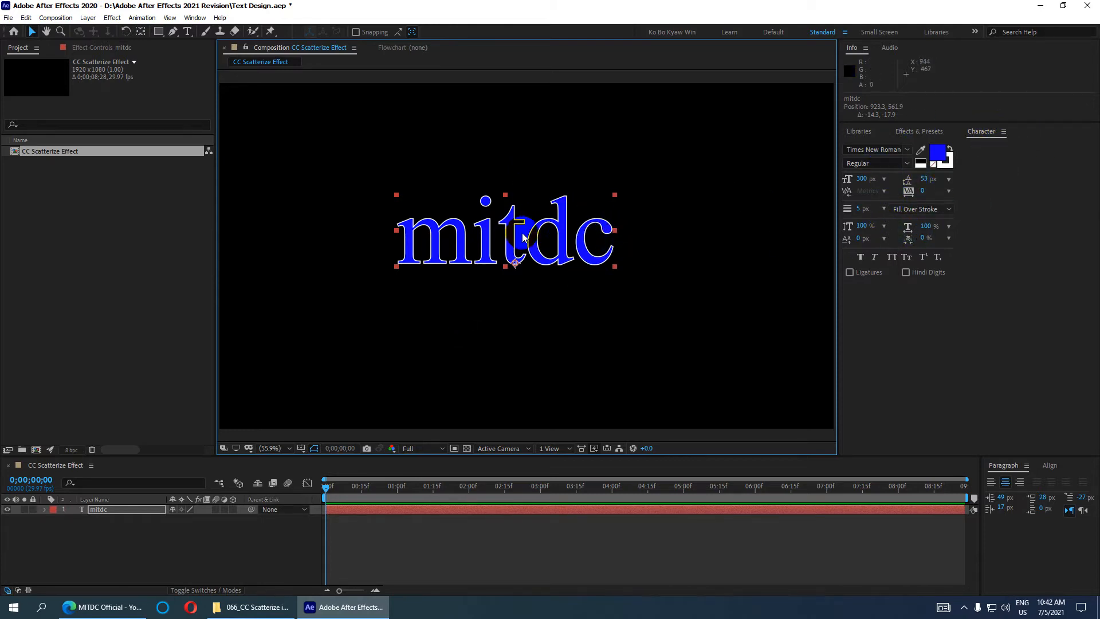
Change the text's fill colour to red (FF0000) and turn on All Caps
{"action": "left_click", "coordinate": [938, 152]}
{"action": "left_click_drag", "start_coordinate": [745, 149], "coordinate": [817, 88]}
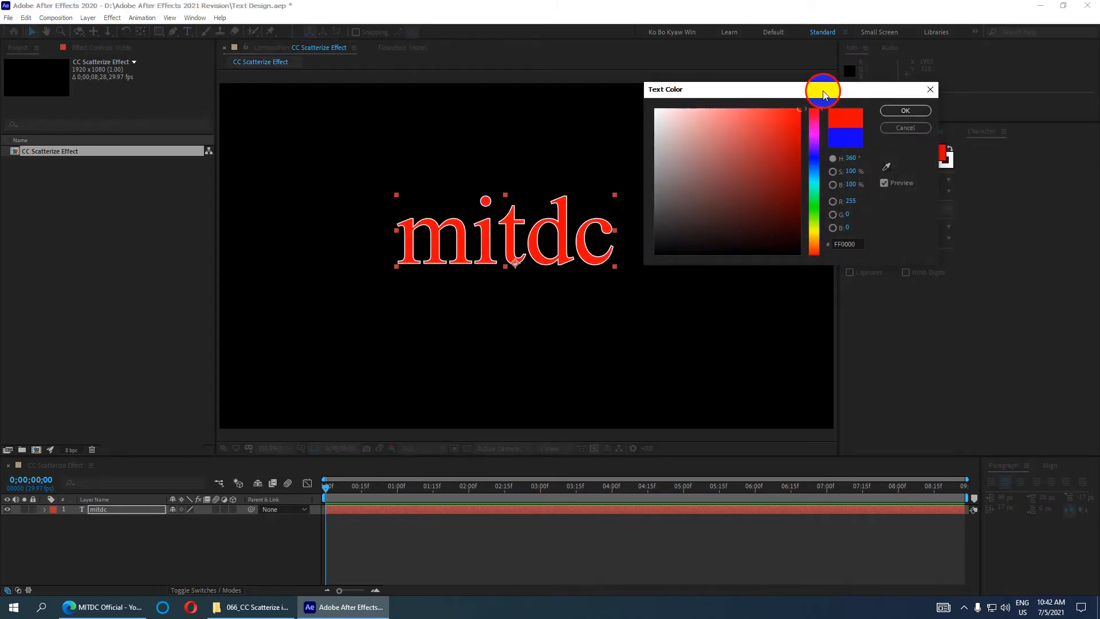
{"action": "left_click", "coordinate": [905, 110]}
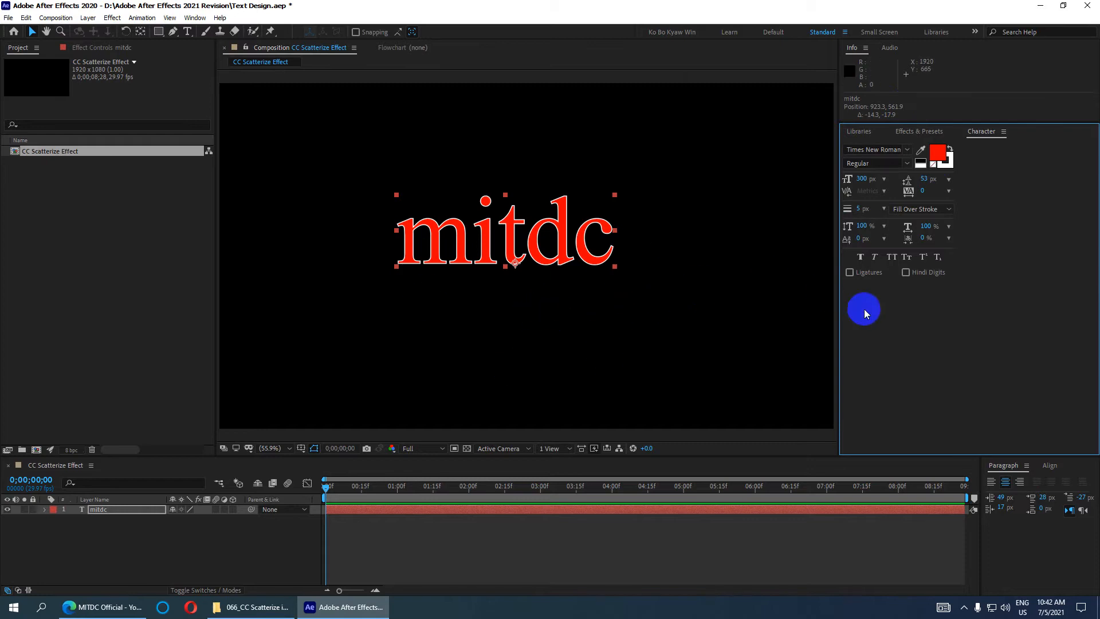
{"action": "left_click", "coordinate": [895, 258]}
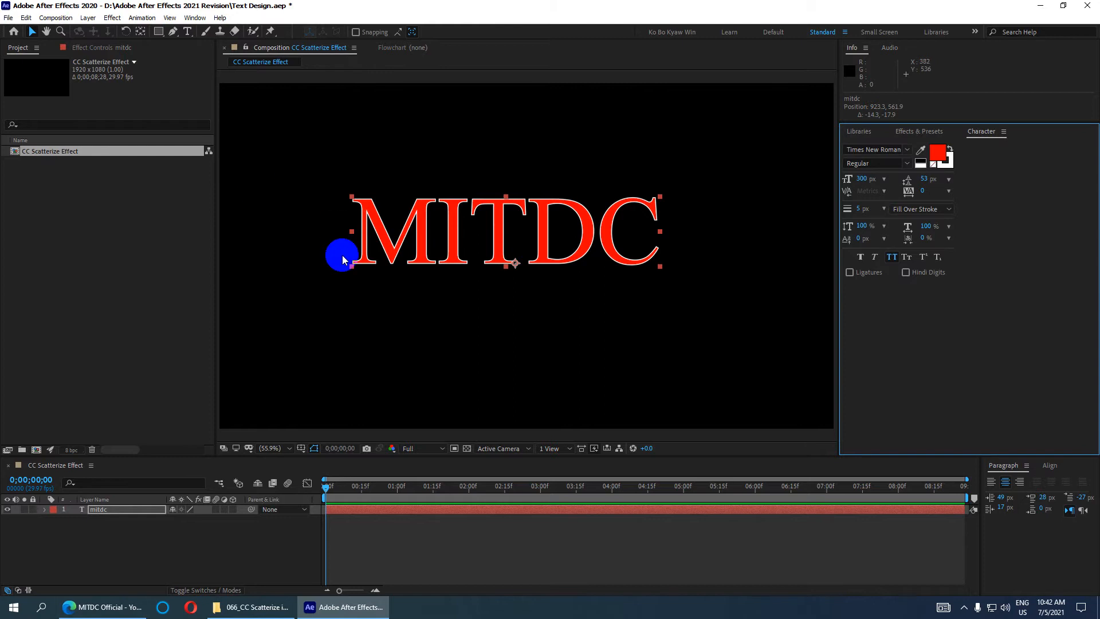
Shift the text to about position 1004, 574 and move its anchor point to the middle of the letters
{"action": "left_click_drag", "start_coordinate": [586, 248], "coordinate": [610, 257]}
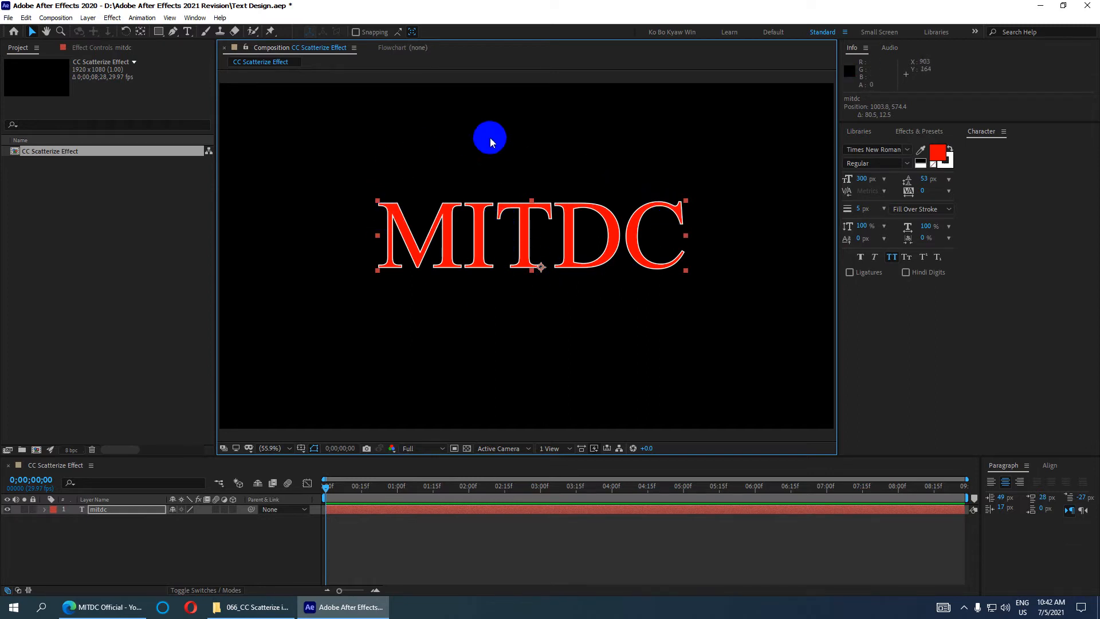
{"action": "left_click", "coordinate": [140, 32]}
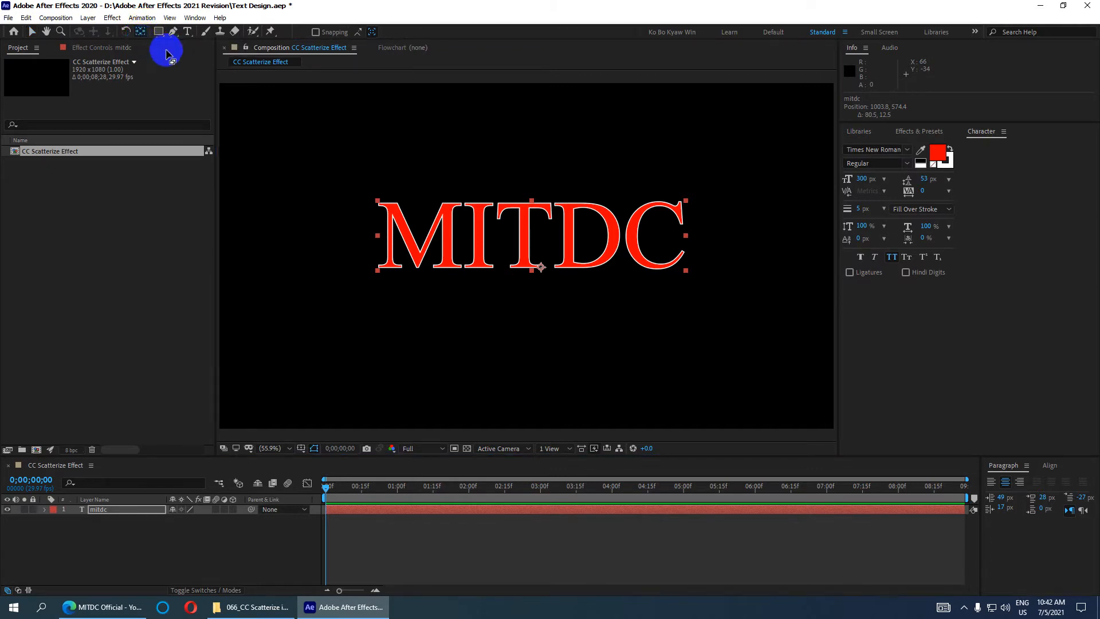
{"action": "left_click_drag", "start_coordinate": [535, 265], "coordinate": [531, 235]}
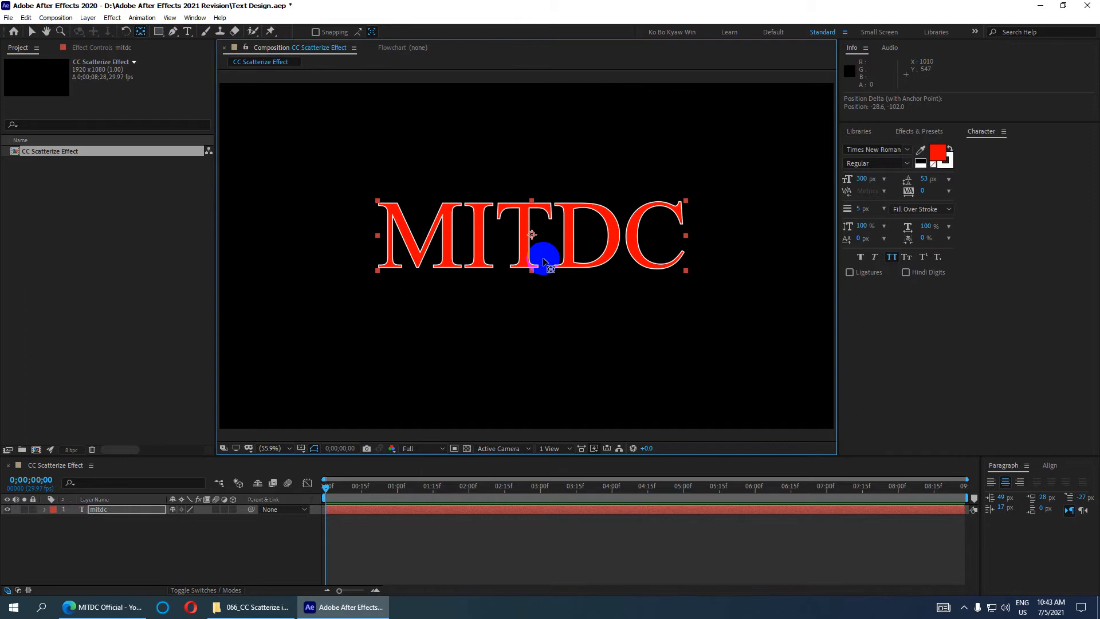
{"action": "left_click", "coordinate": [32, 31]}
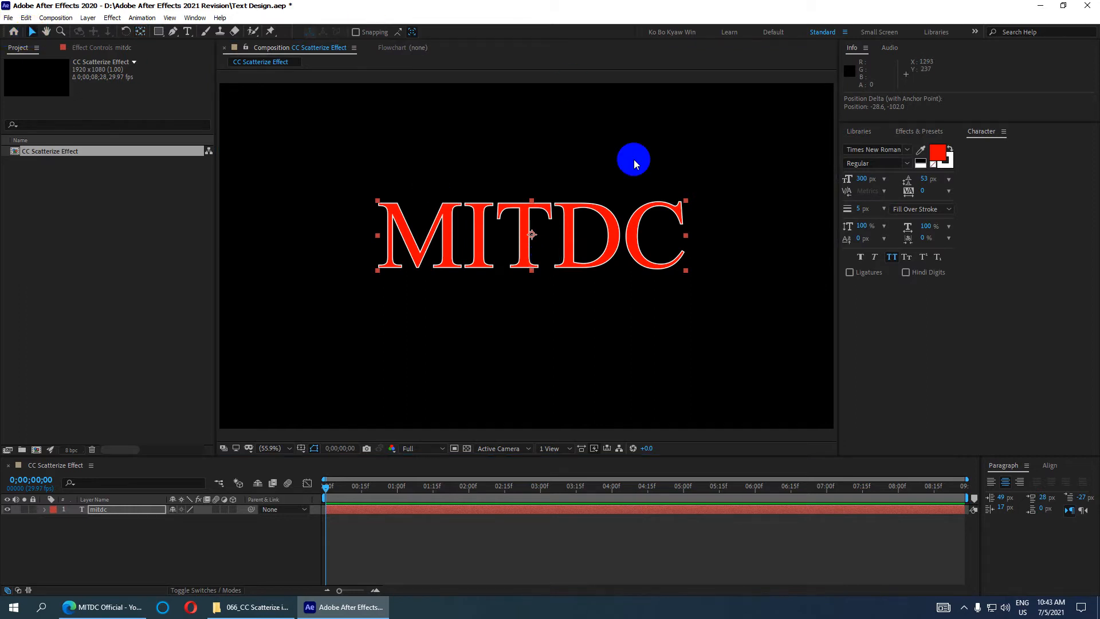
{"action": "key", "text": "comma"}
{"action": "scroll", "coordinate": [535, 238], "scroll_direction": "down", "scroll_amount": 2}
{"action": "scroll", "coordinate": [536, 239], "scroll_direction": "up", "scroll_amount": 3}
{"action": "scroll", "coordinate": [536, 238], "scroll_direction": "down", "scroll_amount": 1}
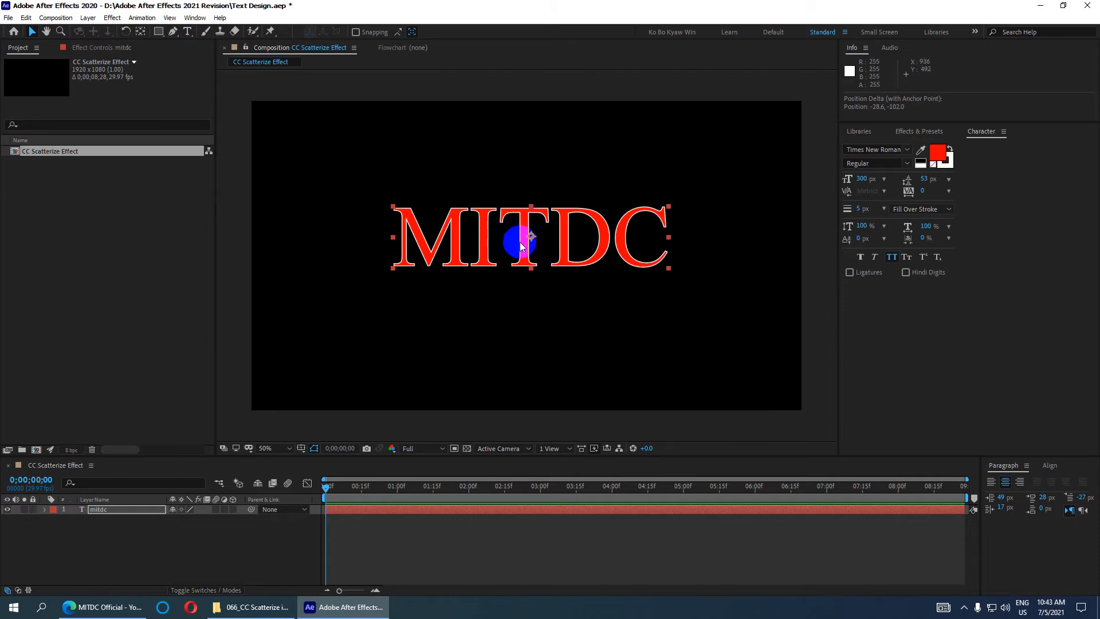
Close the Effects & Presets panel and bring it back into the workspace
{"action": "left_click", "coordinate": [931, 135]}
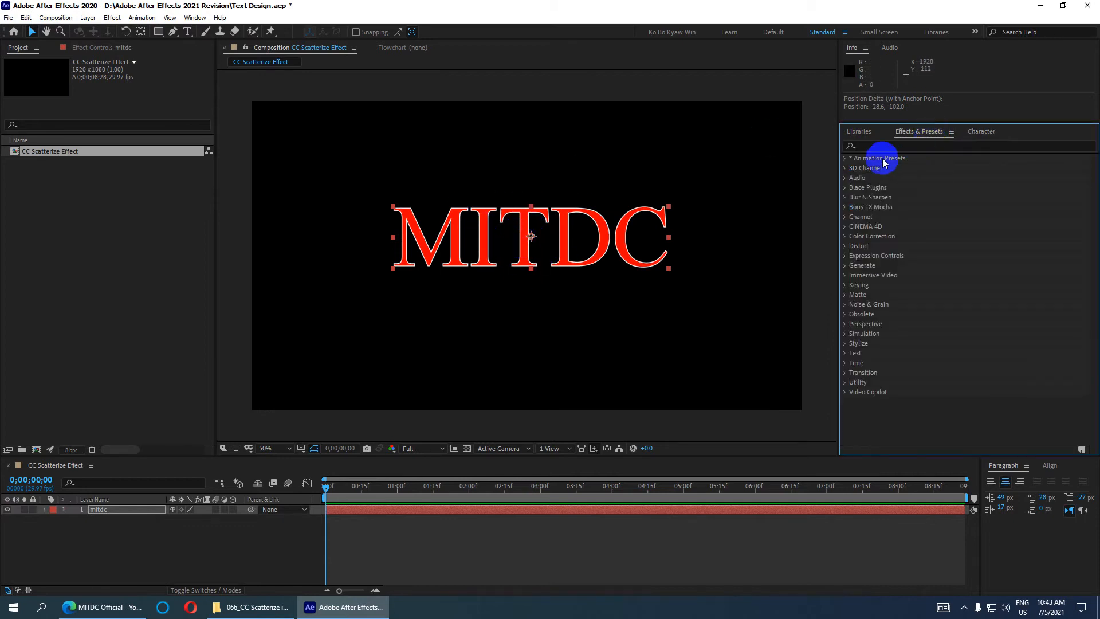
{"action": "left_click", "coordinate": [868, 146]}
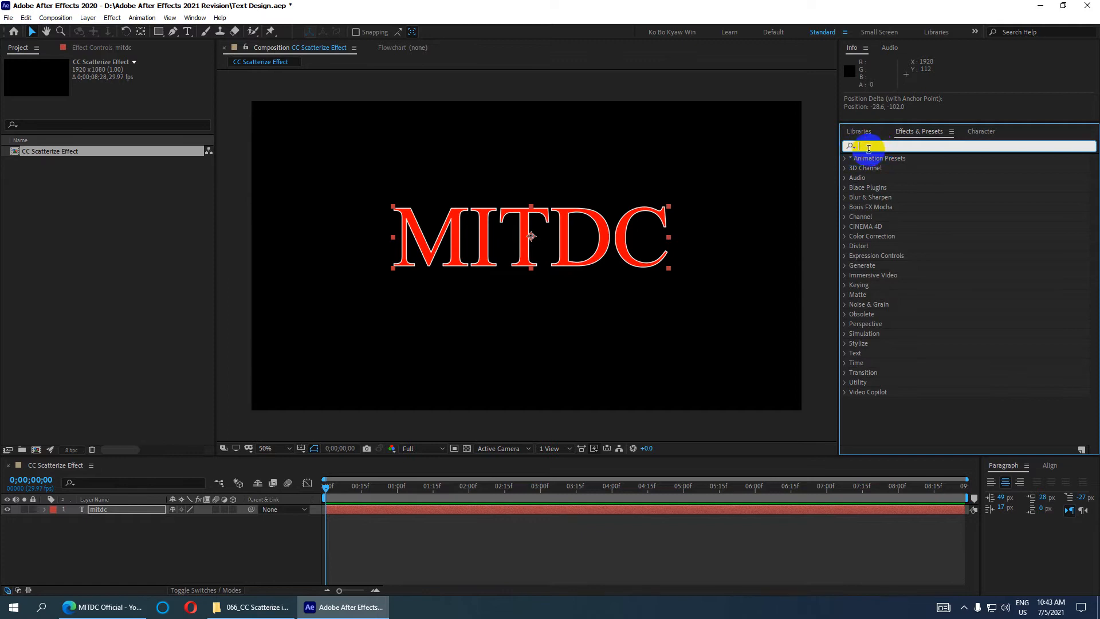
{"action": "left_click", "coordinate": [951, 131]}
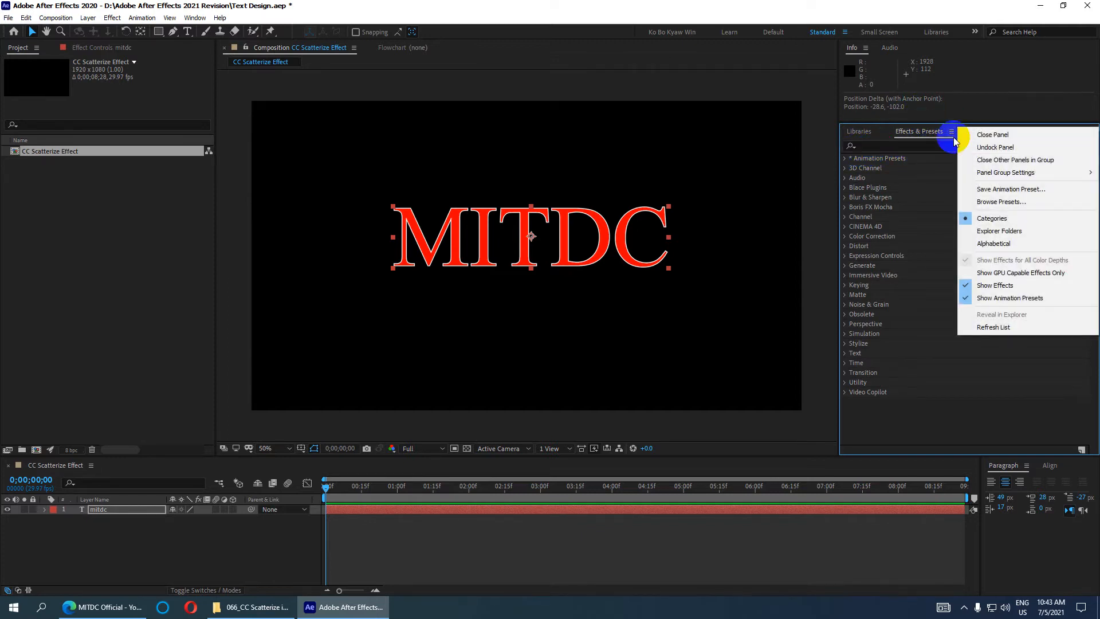
{"action": "left_click", "coordinate": [992, 135]}
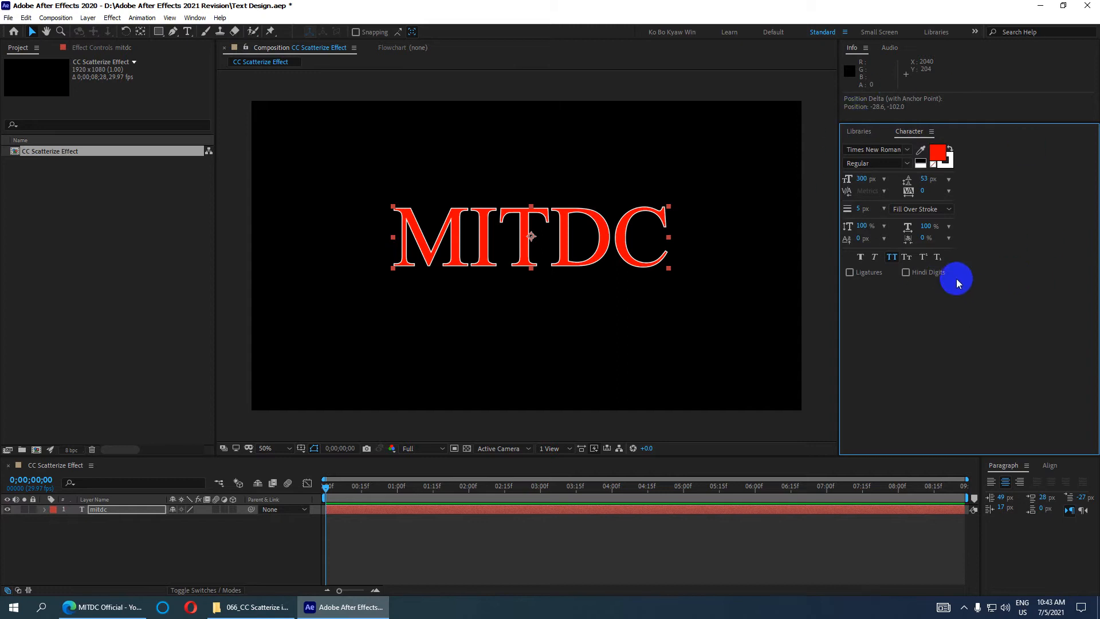
{"action": "left_click", "coordinate": [194, 17]}
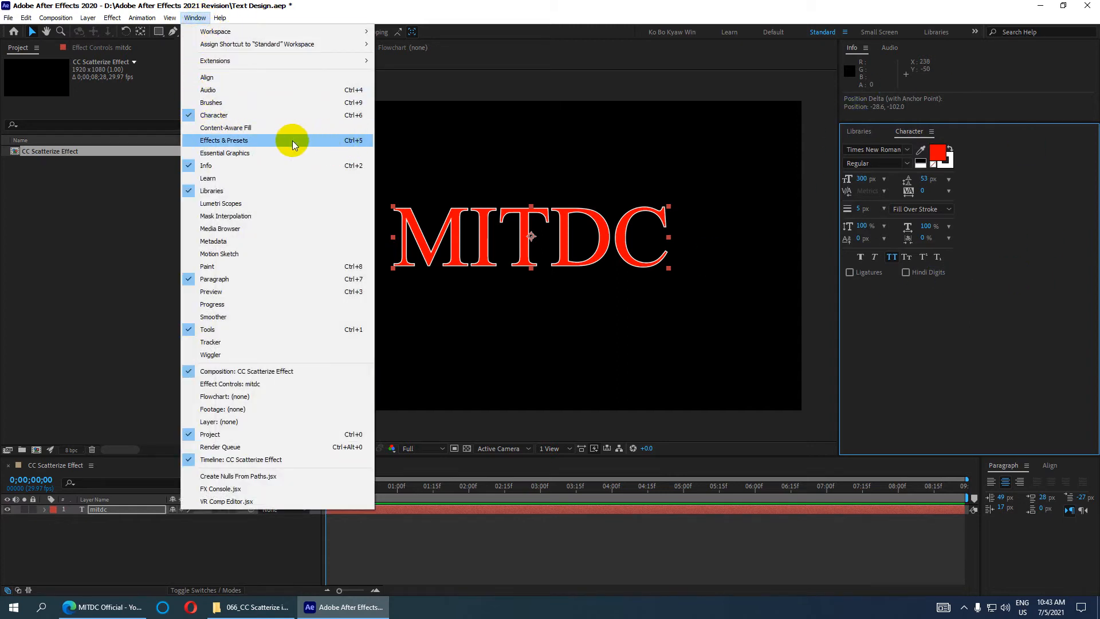
{"action": "left_click", "coordinate": [248, 140]}
Search the effects for "CC S" and apply CC Scatterize to the mitdc text layer
{"action": "left_click", "coordinate": [870, 146]}
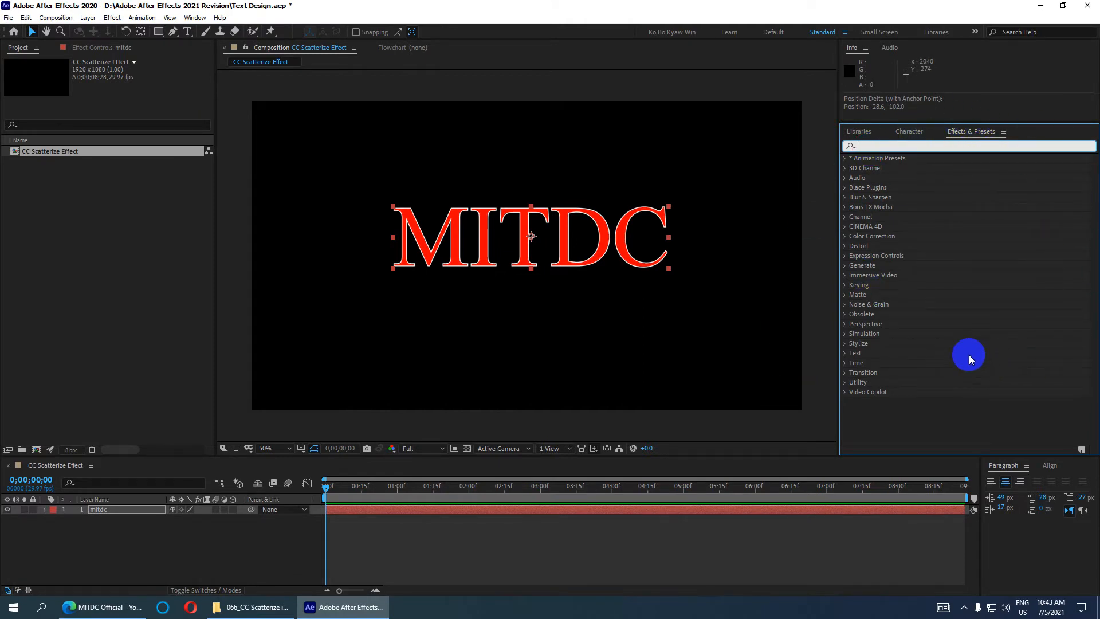
{"action": "left_click", "coordinate": [870, 143]}
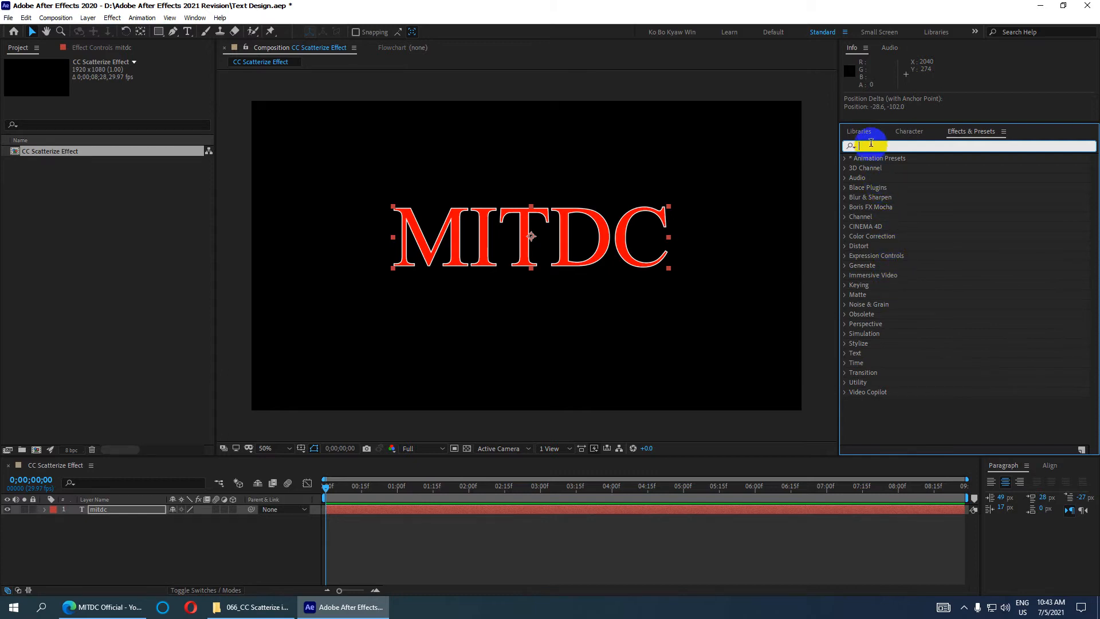
{"action": "type", "text": "CC S"}
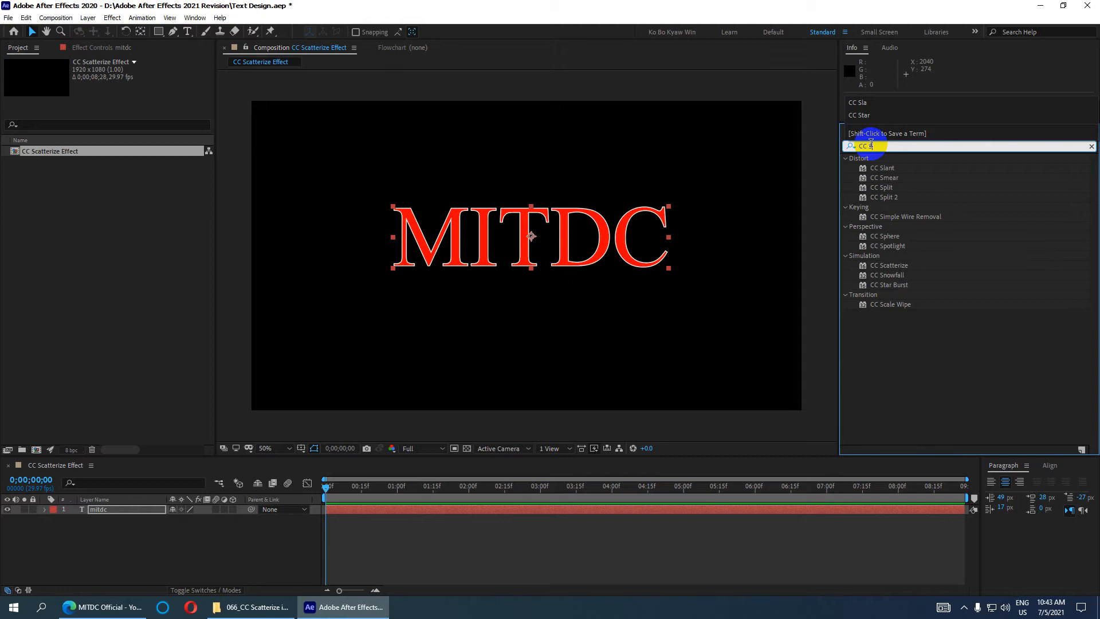
{"action": "left_click", "coordinate": [871, 143]}
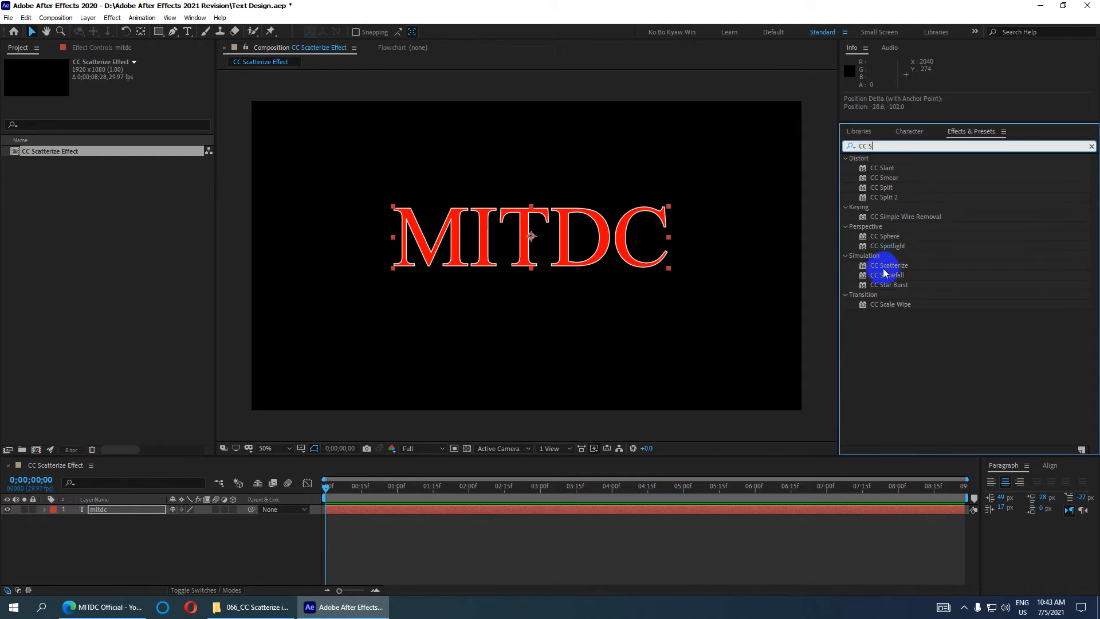
{"action": "left_click", "coordinate": [889, 266]}
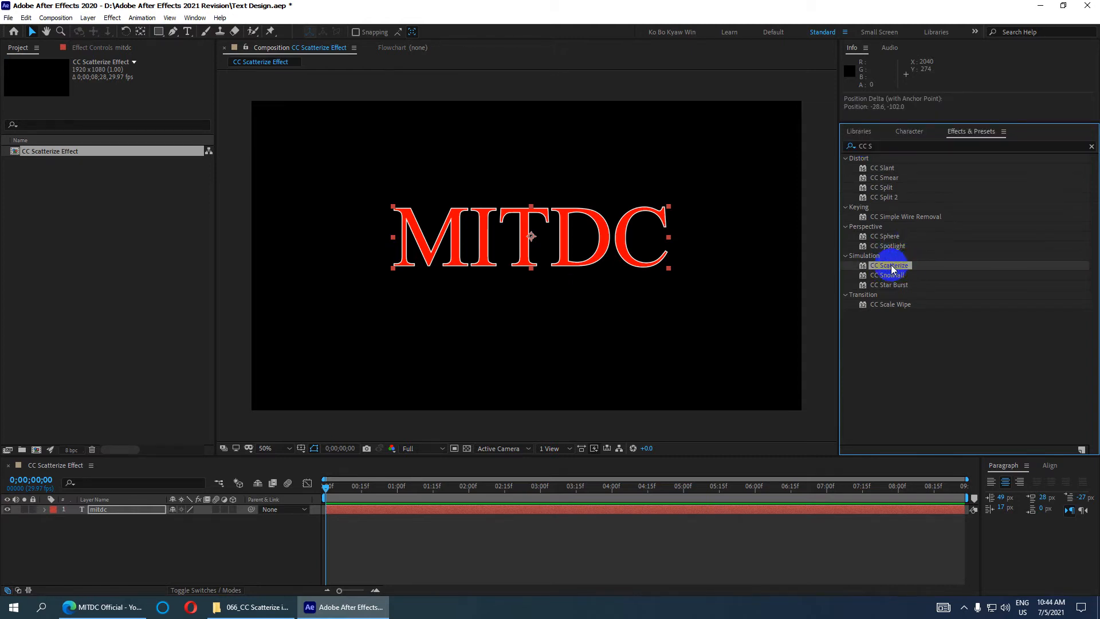
{"action": "mouse_move", "coordinate": [891, 265]}
{"action": "left_mouse_down"}
{"action": "mouse_move", "coordinate": [449, 260]}
{"action": "mouse_move", "coordinate": [572, 229]}
{"action": "mouse_move", "coordinate": [504, 236]}
{"action": "mouse_move", "coordinate": [884, 258]}
{"action": "mouse_move", "coordinate": [865, 252]}
{"action": "mouse_move", "coordinate": [904, 270]}
{"action": "left_mouse_up"}
{"action": "double_click", "coordinate": [898, 268]}
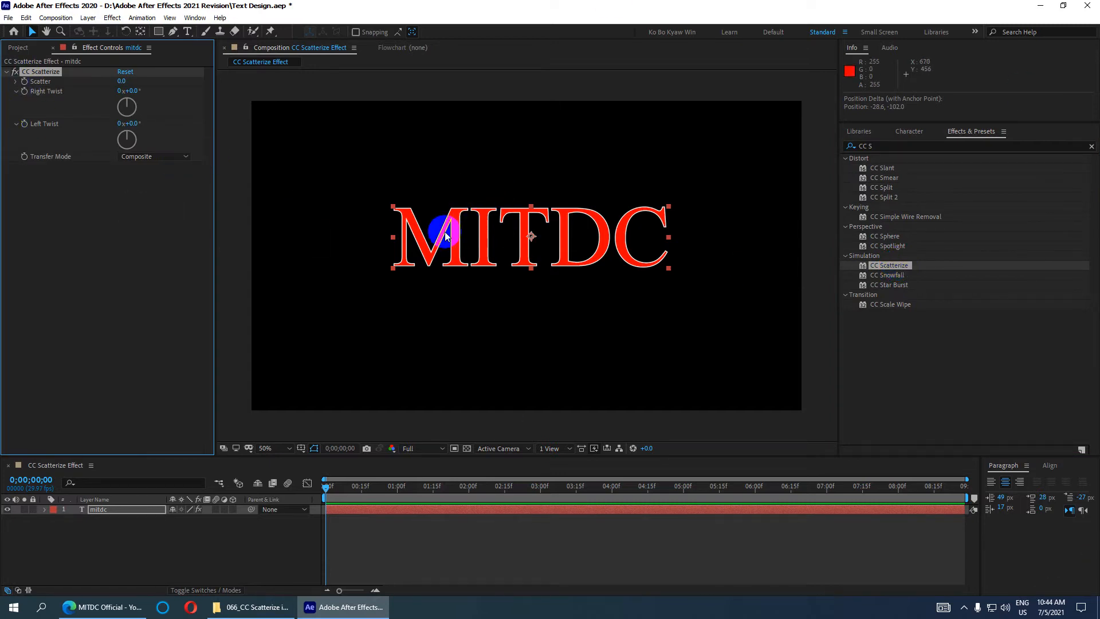
Turn on keyframing for the mitdc layer's CC Scatterize Scatter at 0;00;02;00
{"action": "left_click", "coordinate": [118, 511]}
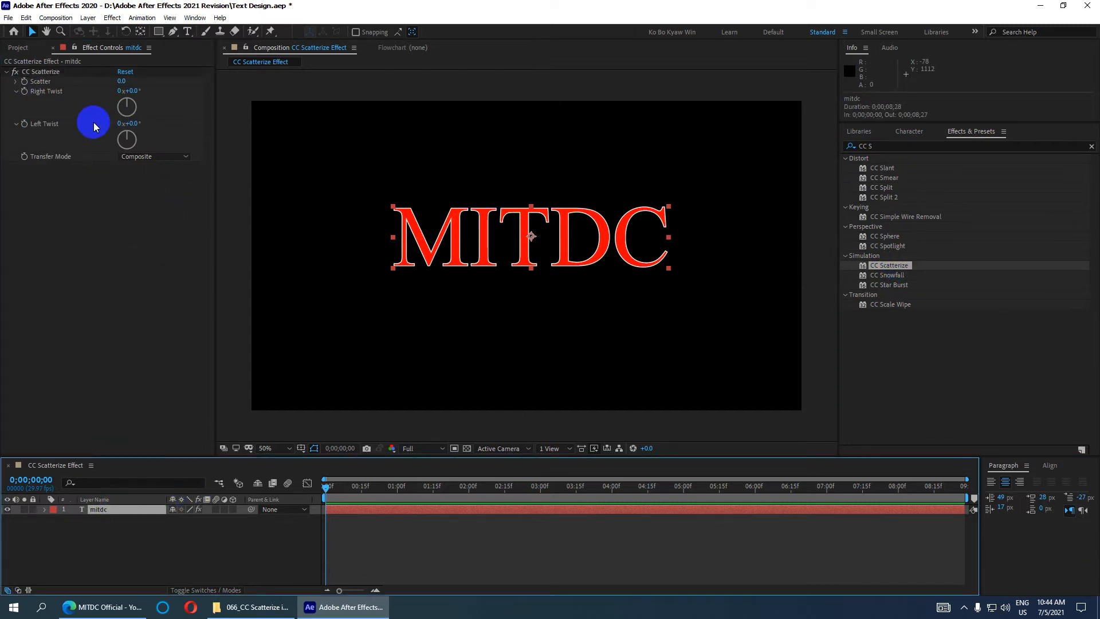
{"action": "left_click_drag", "start_coordinate": [328, 490], "coordinate": [382, 487]}
{"action": "left_click_drag", "start_coordinate": [487, 486], "coordinate": [468, 488]}
{"action": "left_click", "coordinate": [24, 84]}
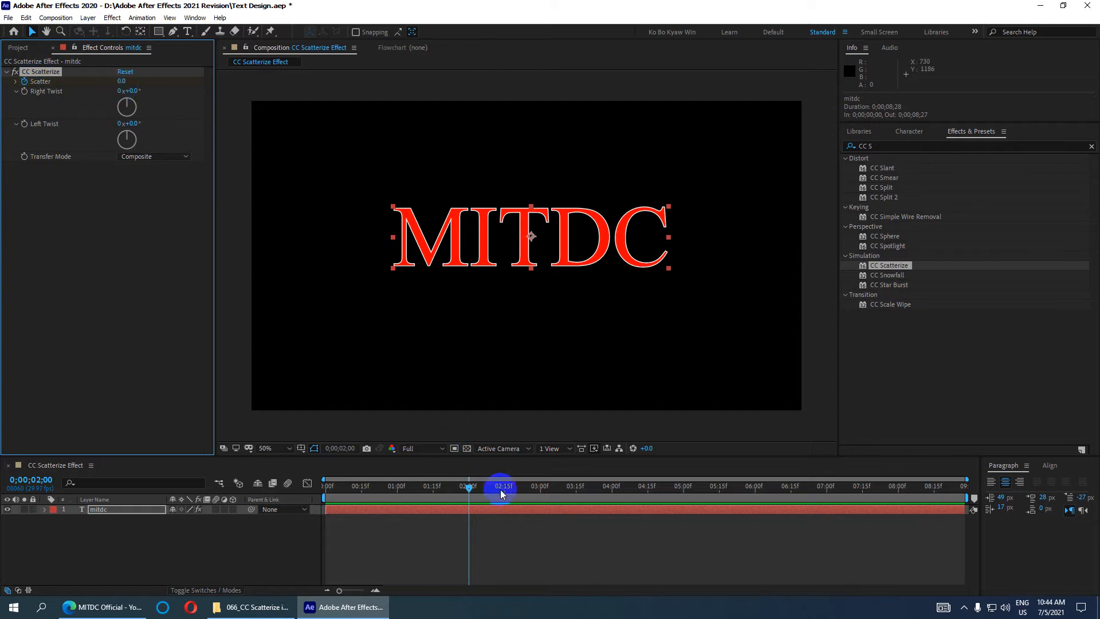
Set Scatter to 300 at the start of the timeline, 0;00;00;00
{"action": "left_click_drag", "start_coordinate": [468, 486], "coordinate": [319, 484]}
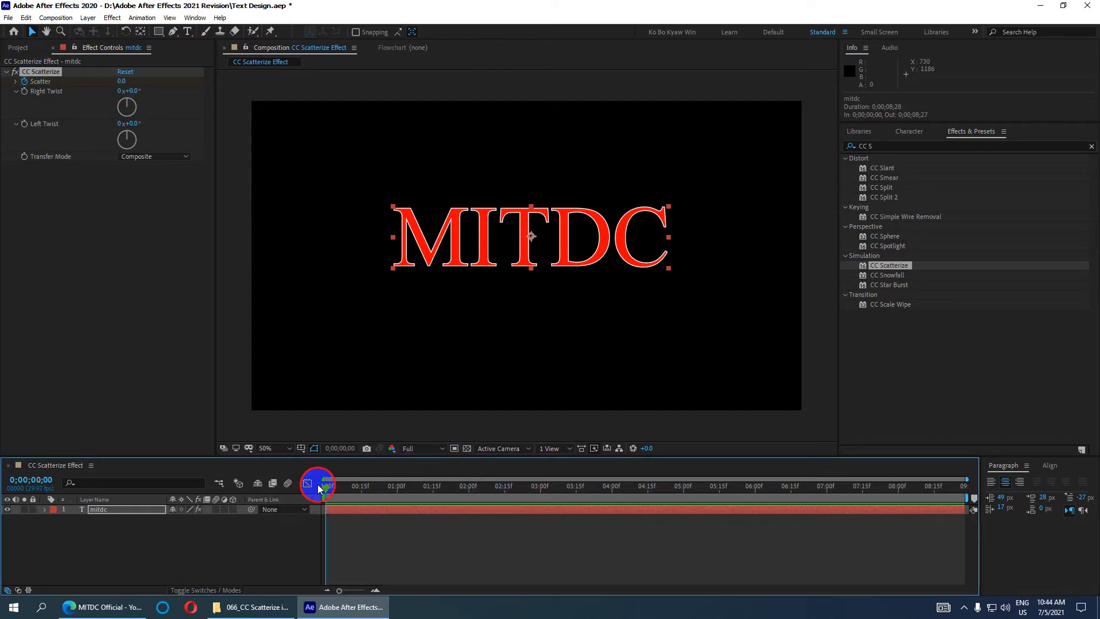
{"action": "left_click", "coordinate": [121, 81]}
{"action": "type", "text": "300"}
{"action": "key", "text": "Return"}
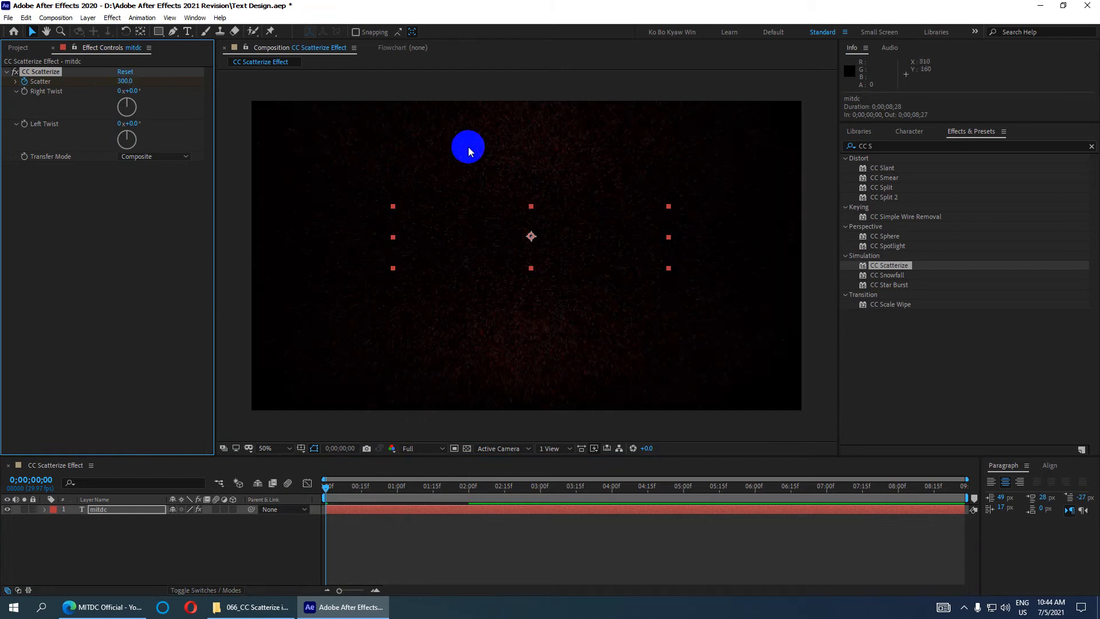
Reveal the mitdc layer's keyframes and add a Scatter keyframe at 0;00;05;00
{"action": "left_click_drag", "start_coordinate": [326, 486], "coordinate": [606, 486]}
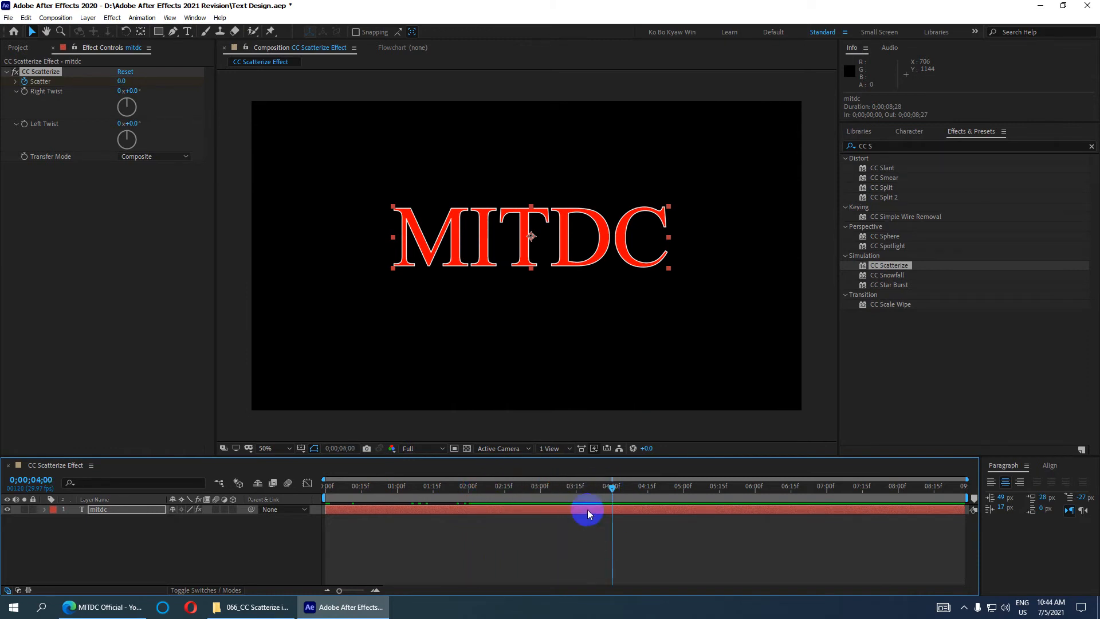
{"action": "left_click", "coordinate": [39, 484]}
{"action": "mouse_move", "coordinate": [613, 489]}
{"action": "left_mouse_down"}
{"action": "mouse_move", "coordinate": [644, 493]}
{"action": "mouse_move", "coordinate": [605, 494]}
{"action": "left_mouse_up"}
{"action": "left_click", "coordinate": [31, 480]}
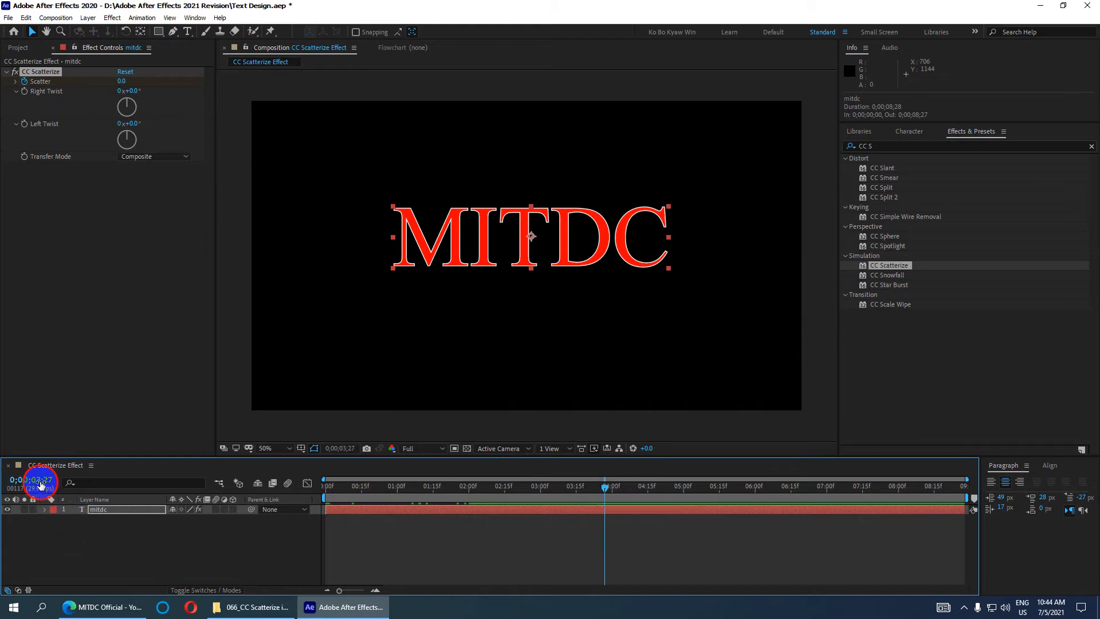
{"action": "type", "text": "0500"}
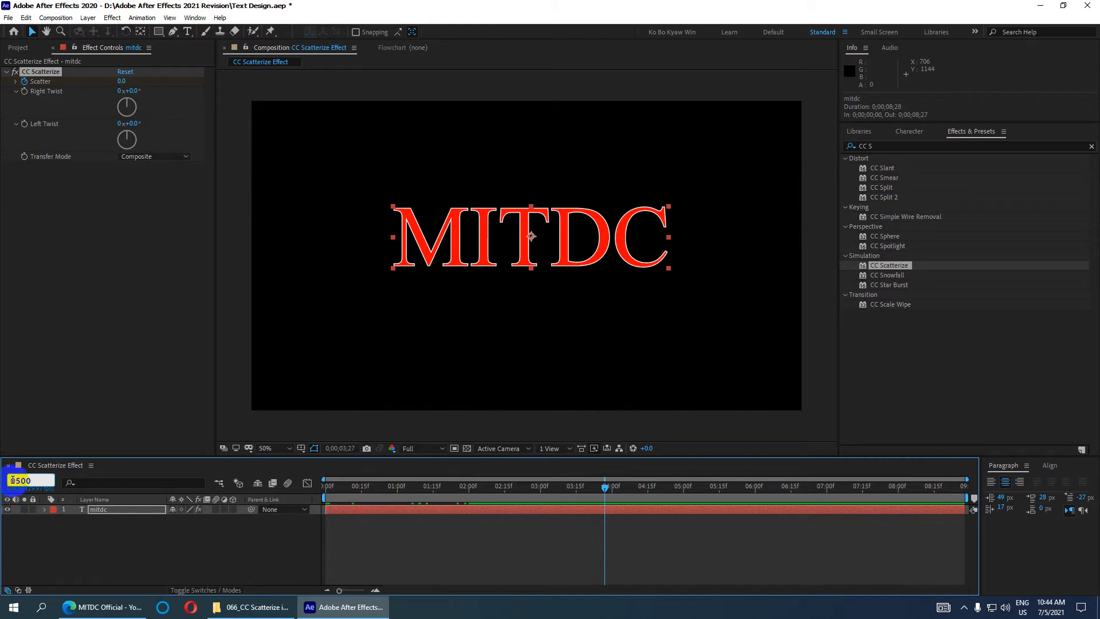
{"action": "left_click_drag", "start_coordinate": [32, 480], "coordinate": [21, 481]}
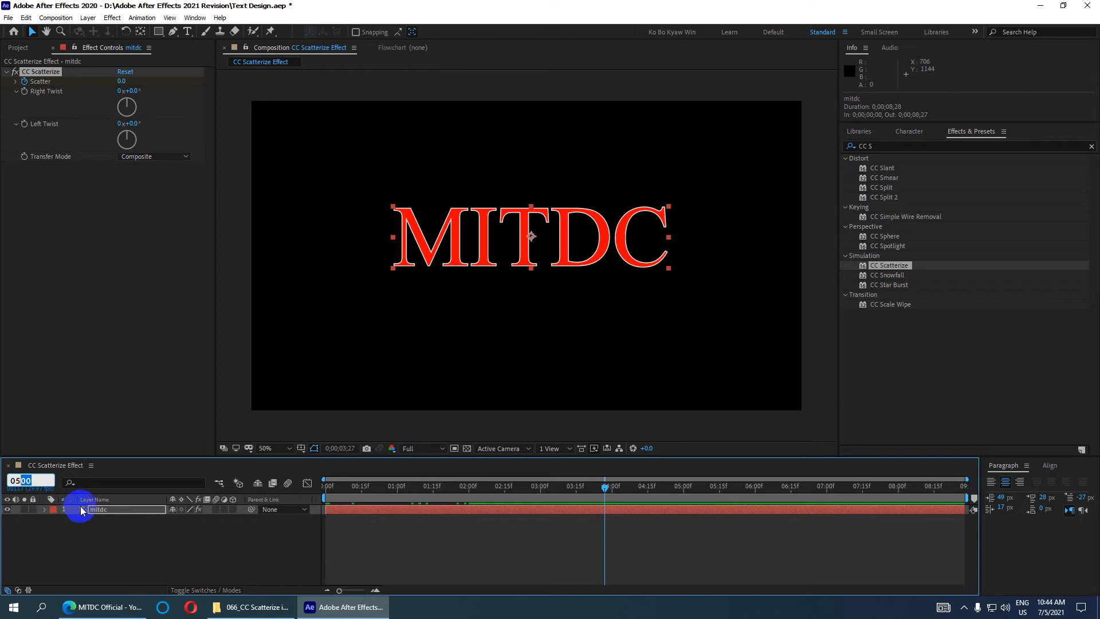
{"action": "key", "text": "Return"}
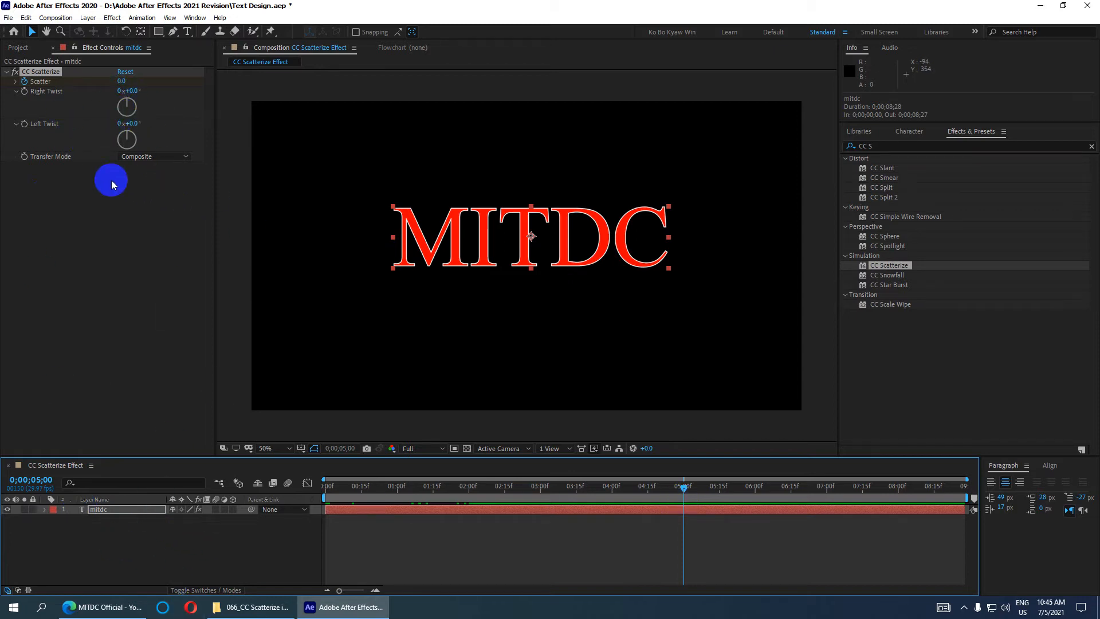
{"action": "left_click", "coordinate": [111, 510]}
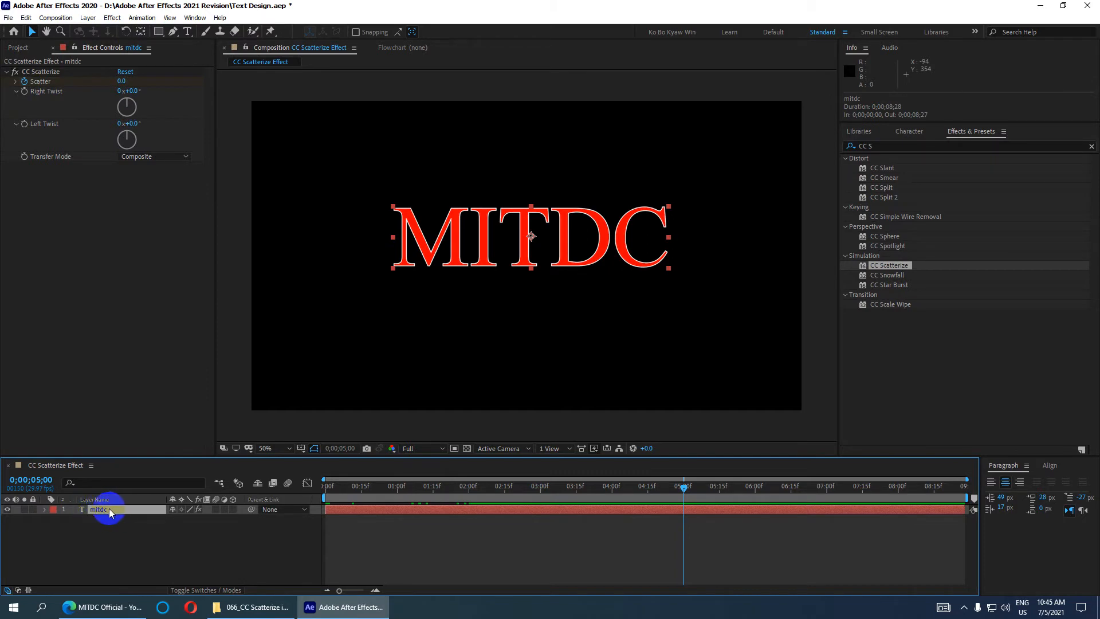
{"action": "key", "text": "u"}
{"action": "left_click", "coordinate": [101, 552]}
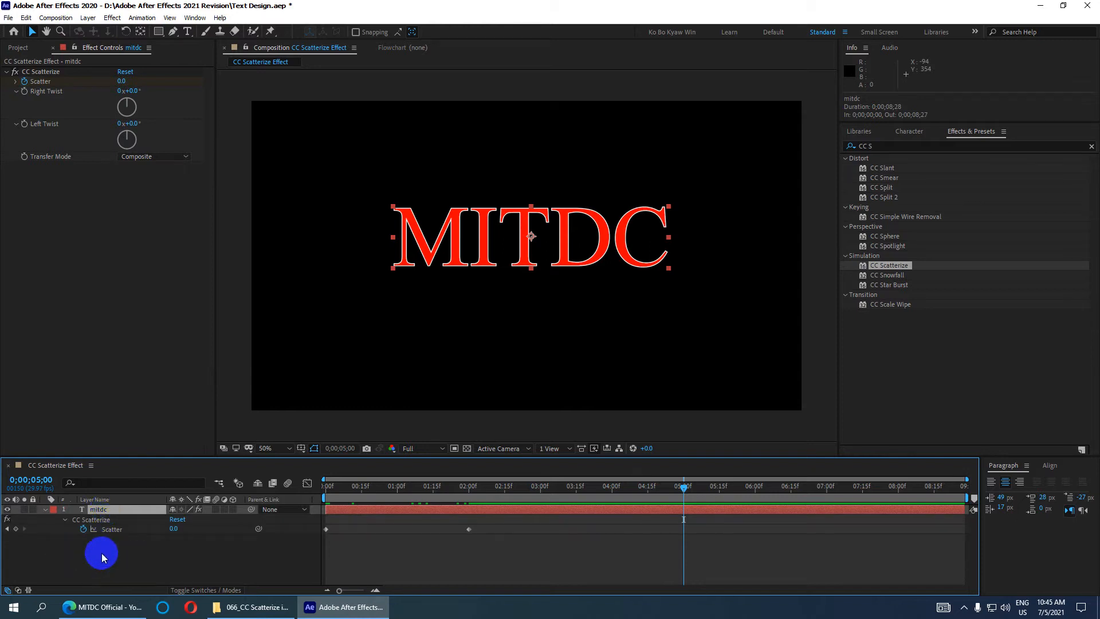
{"action": "left_click", "coordinate": [16, 529]}
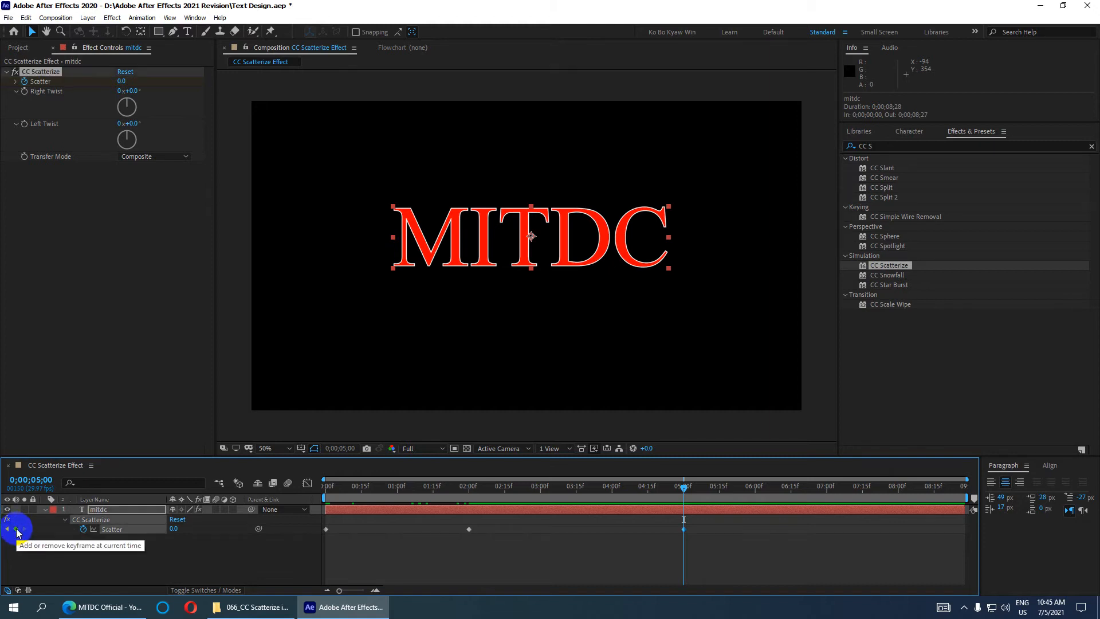
Set CC Scatterize's Right Twist to 20°, Left Twist to -18° and Transfer Mode to Screen while viewing the scattered text at 0;00;01;16
{"action": "left_click_drag", "start_coordinate": [684, 488], "coordinate": [436, 510]}
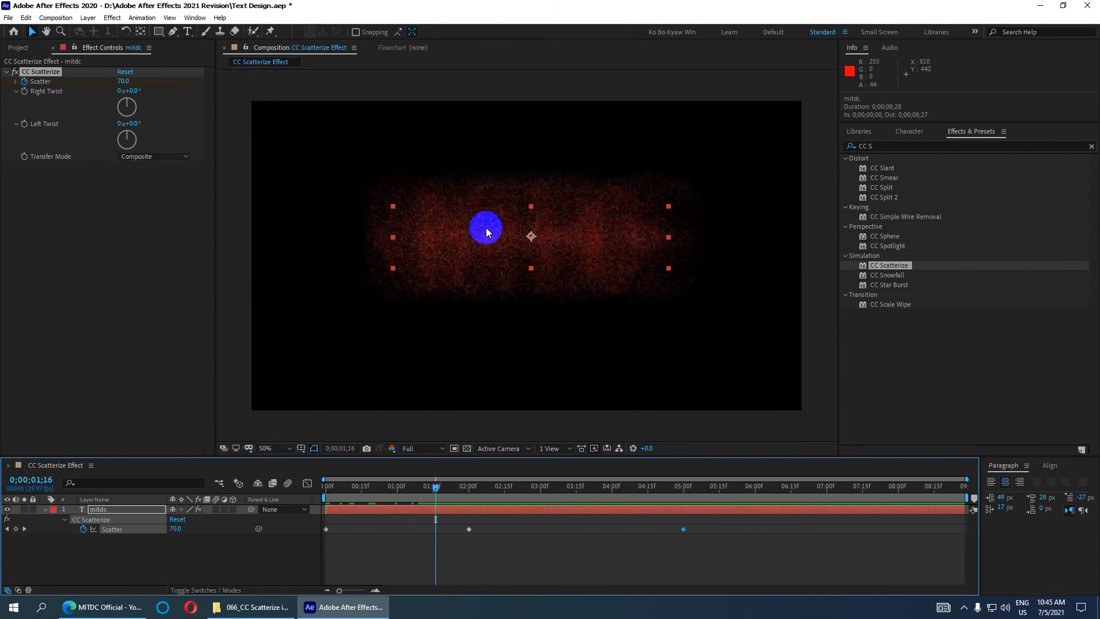
{"action": "key", "text": "period"}
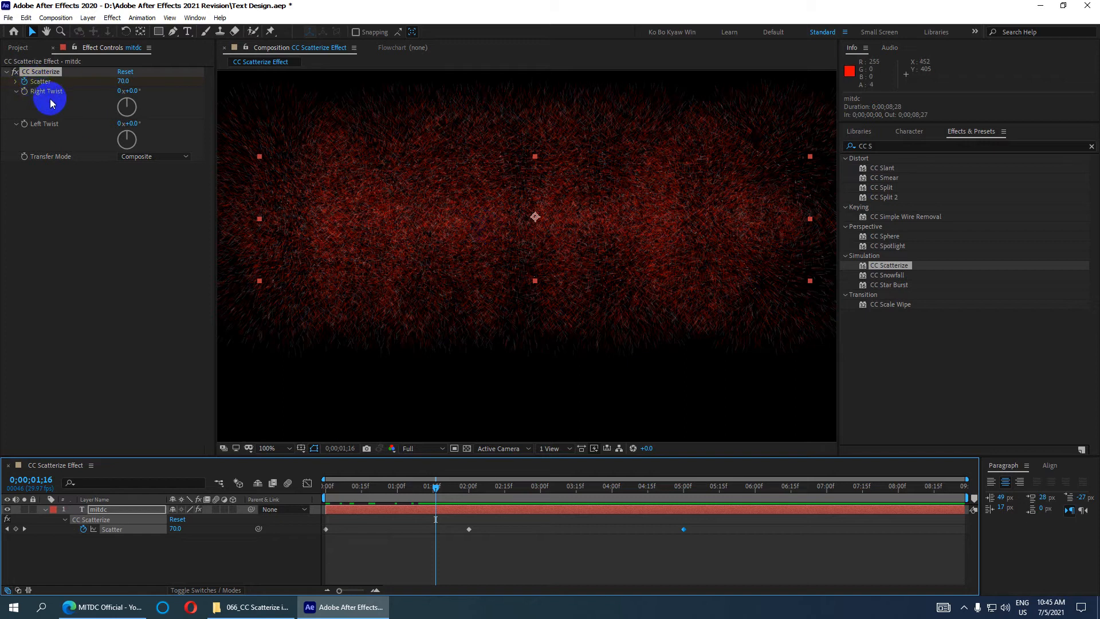
{"action": "left_click_drag", "start_coordinate": [129, 91], "coordinate": [131, 133]}
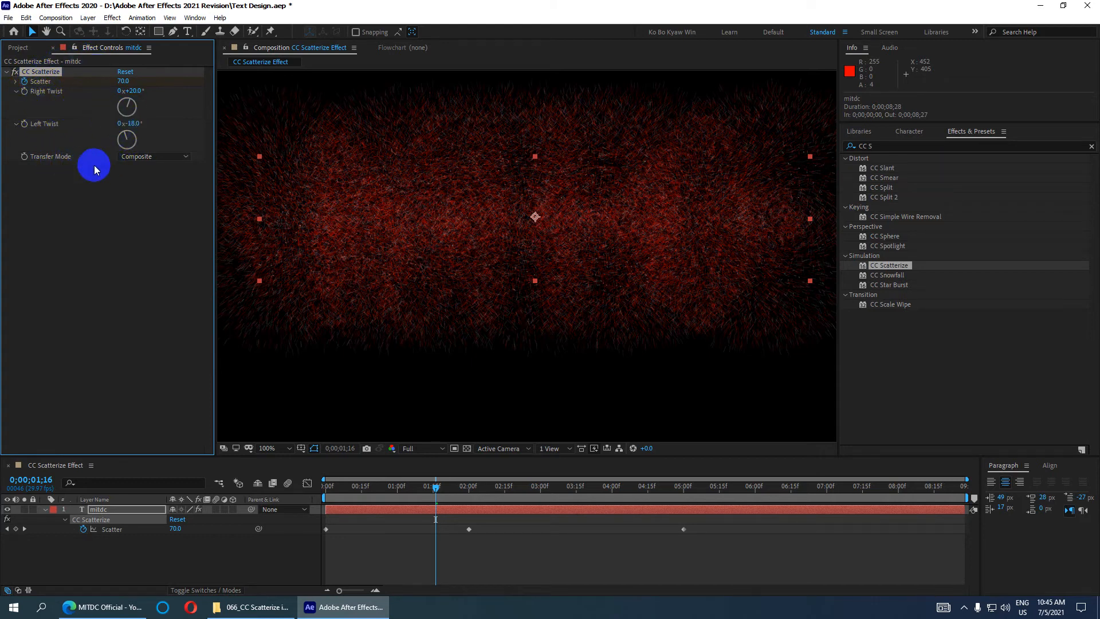
{"action": "left_click", "coordinate": [136, 156]}
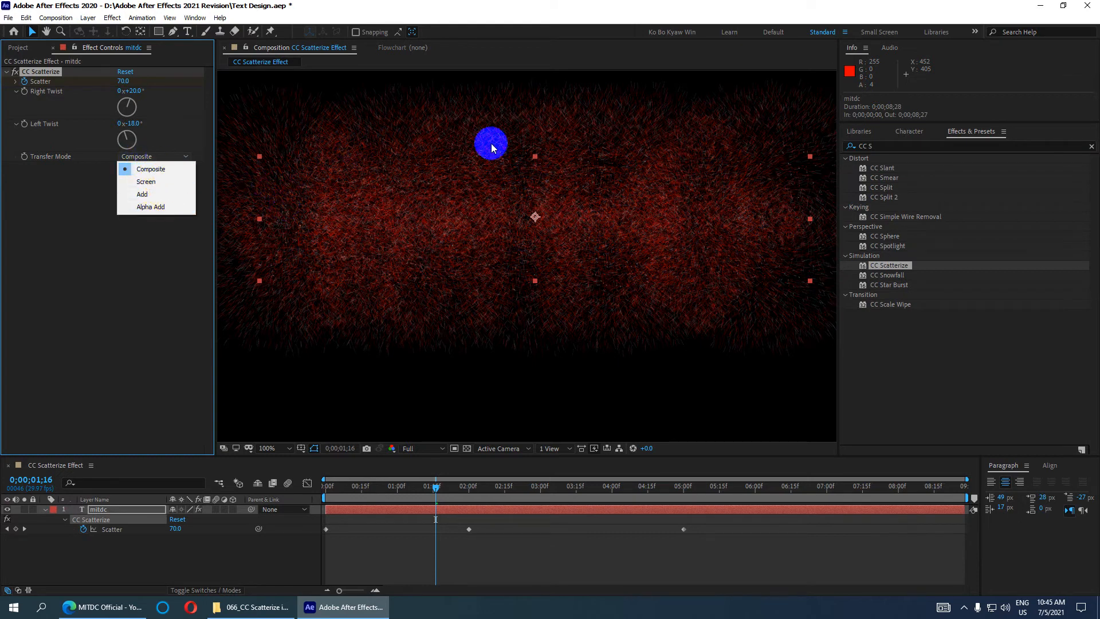
{"action": "left_click", "coordinate": [146, 182]}
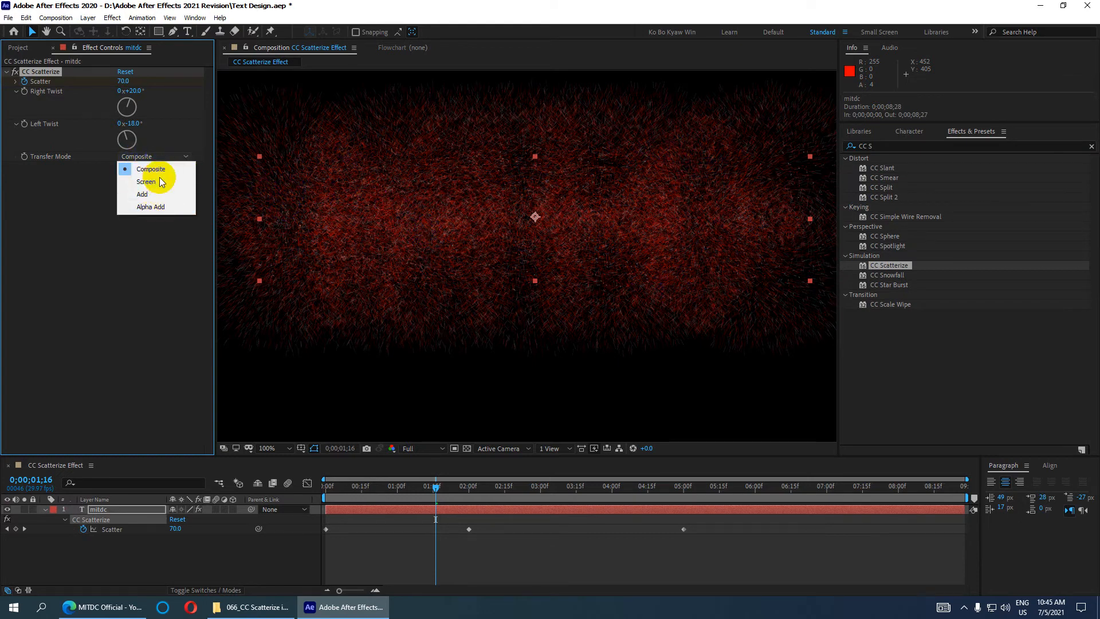
Play the scatter animation from the start to check the twisted particles forming the text
{"action": "left_click_drag", "start_coordinate": [441, 487], "coordinate": [327, 485]}
{"action": "key", "text": "space"}
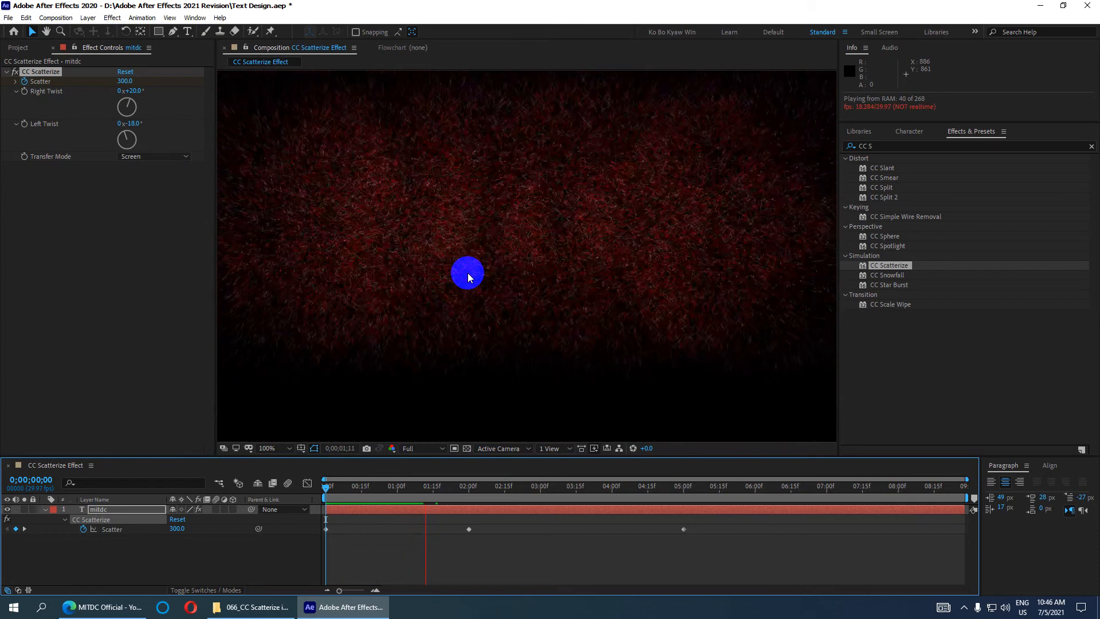
{"action": "key", "text": "space"}
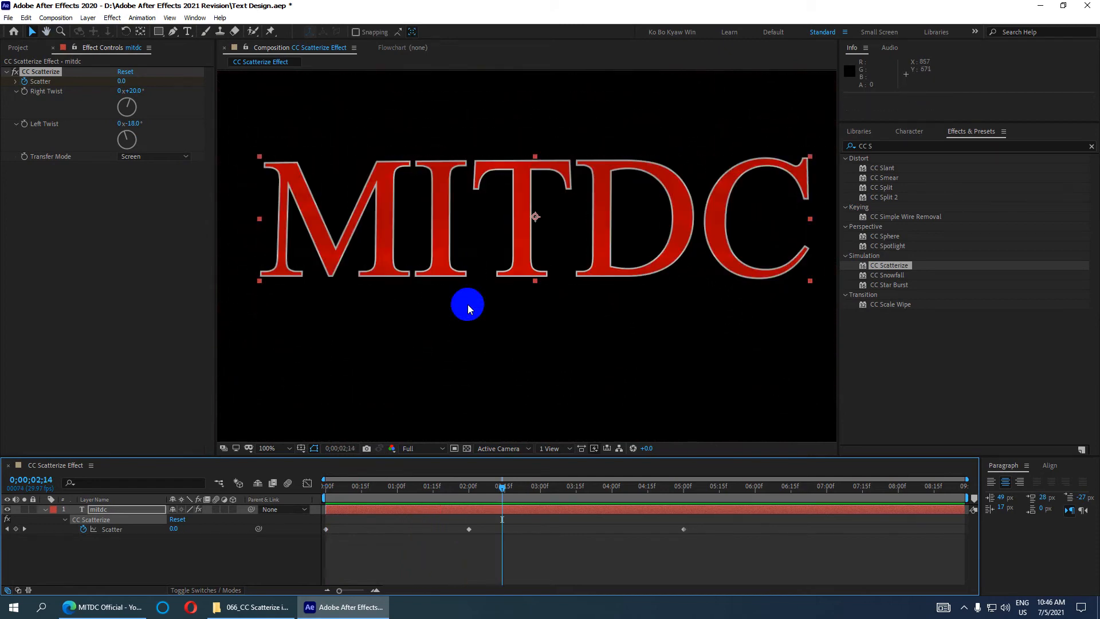
Set Scatter to 300 at 0;00;07;06 and collapse the mitdc layer's properties
{"action": "left_click_drag", "start_coordinate": [535, 486], "coordinate": [842, 500]}
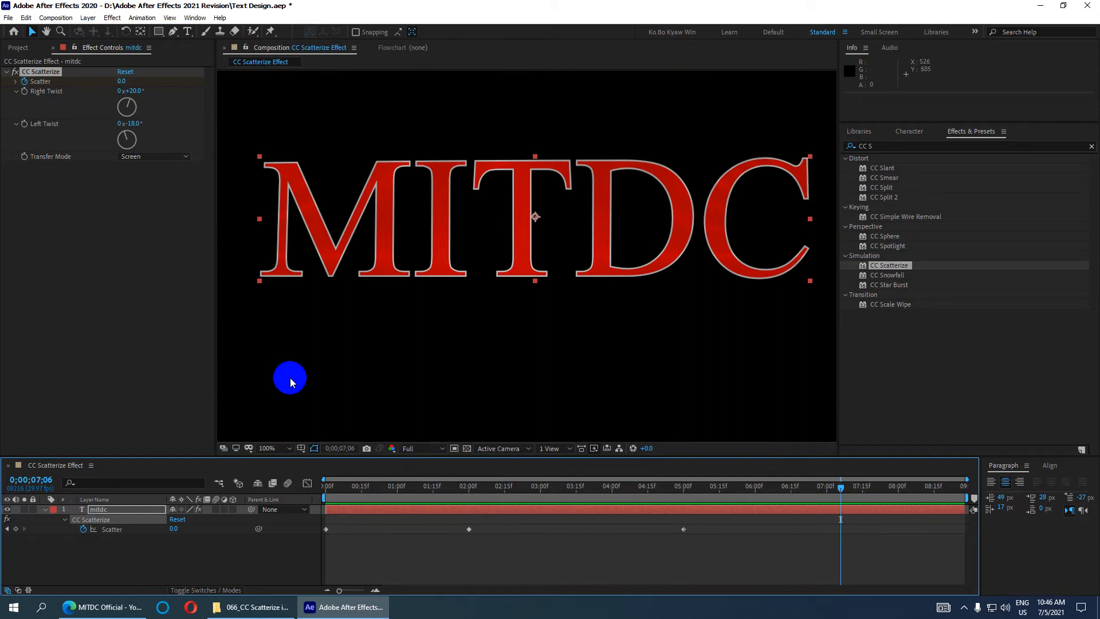
{"action": "left_click", "coordinate": [173, 528]}
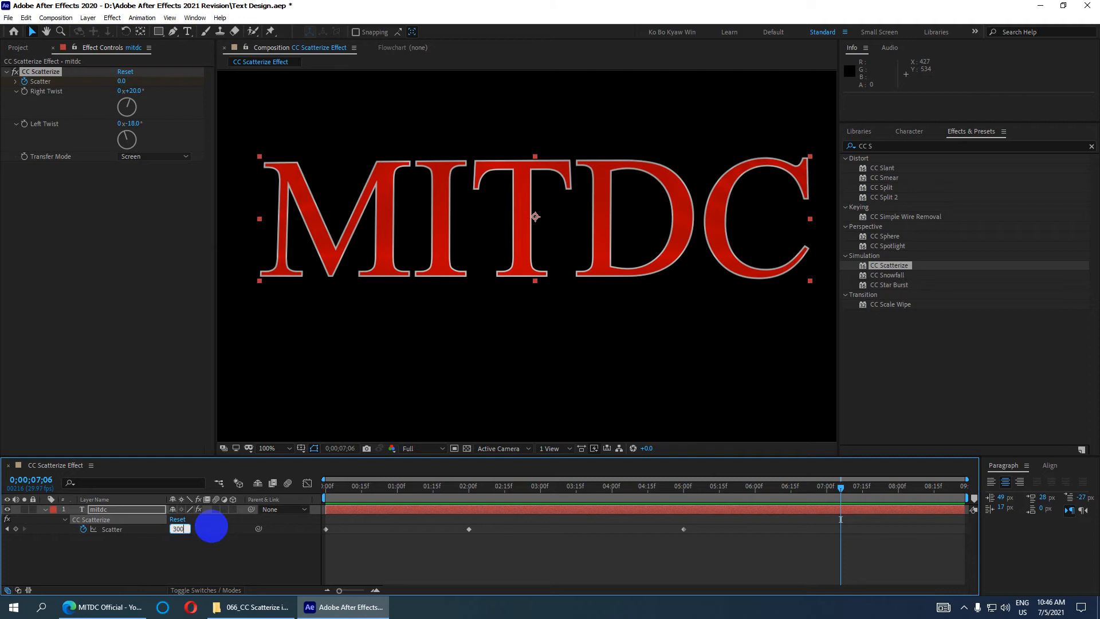
{"action": "type", "text": "300"}
{"action": "key", "text": "Return"}
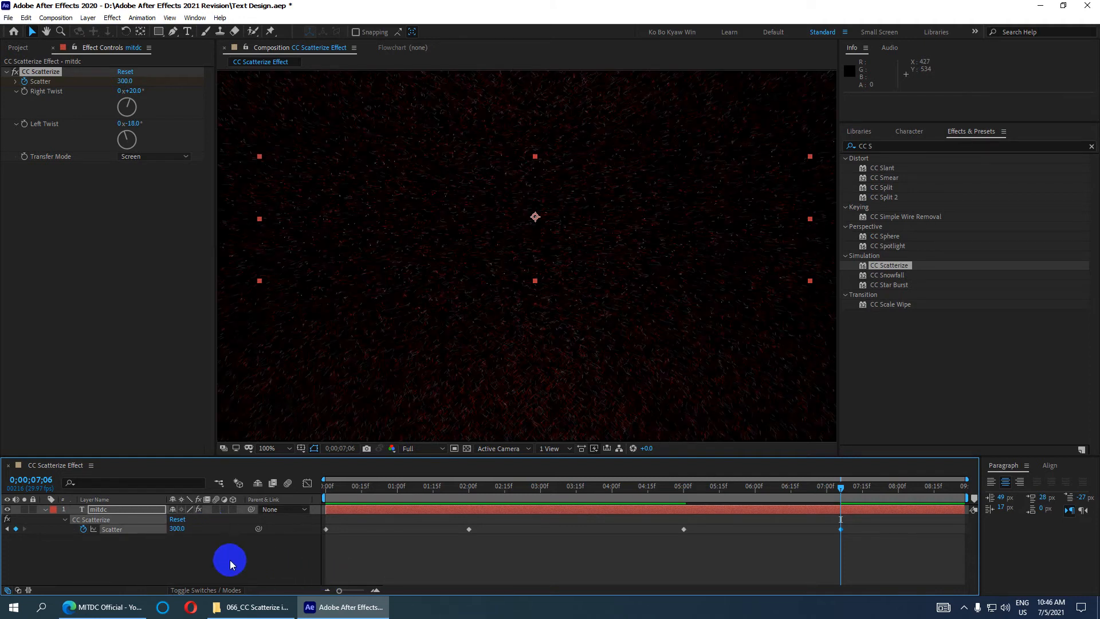
{"action": "left_click", "coordinate": [45, 509]}
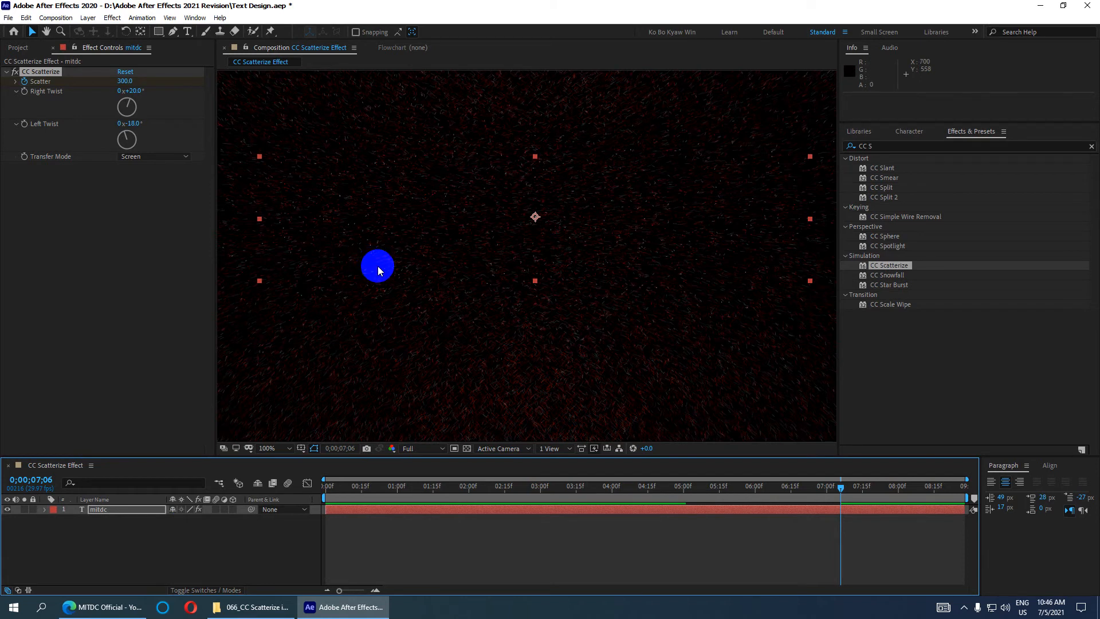
Enable motion blur for the mitdc layer and the composition, and inspect the particles at 400% magnification
{"action": "left_click", "coordinate": [216, 510]}
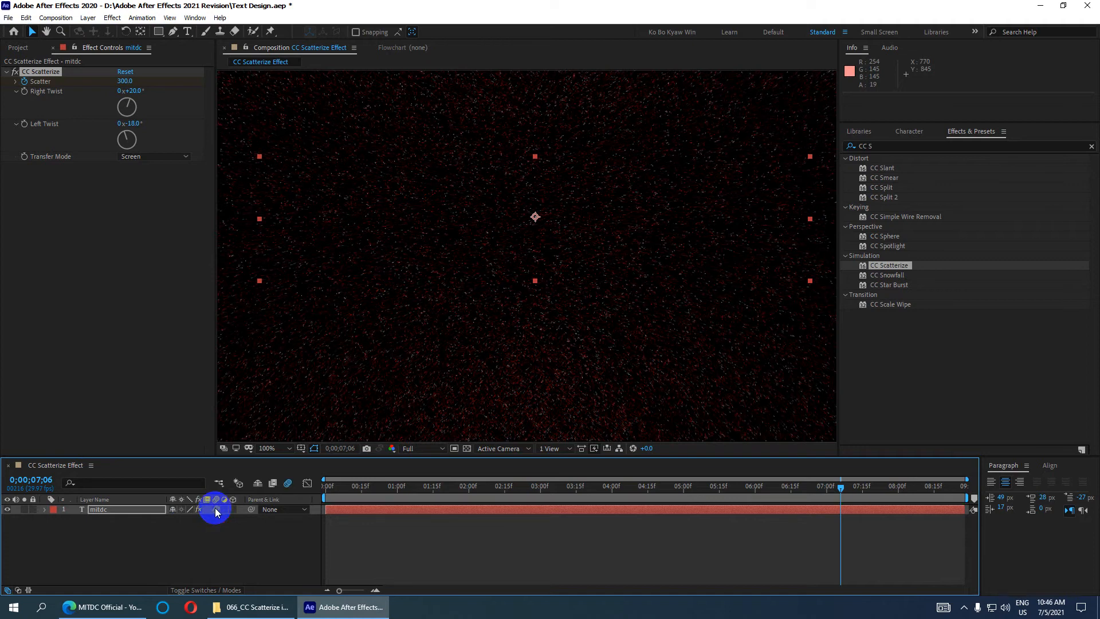
{"action": "key", "text": "period"}
{"action": "key", "text": "period"}
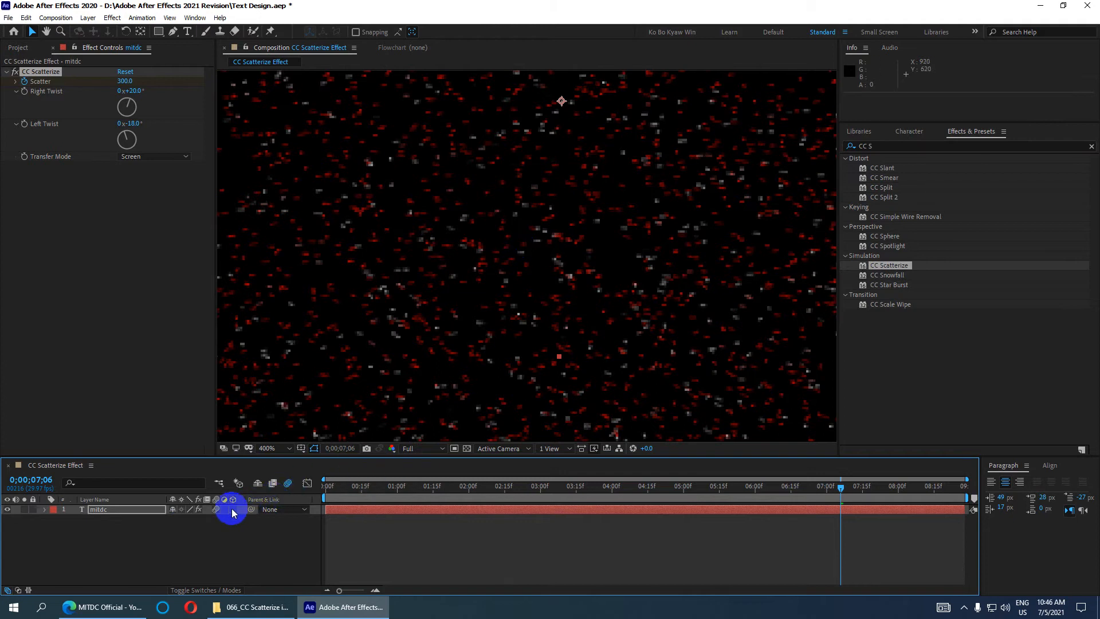
Preview the animation from the start at Half resolution with the composition view fitted up to 100%
{"action": "left_click_drag", "start_coordinate": [844, 493], "coordinate": [294, 518]}
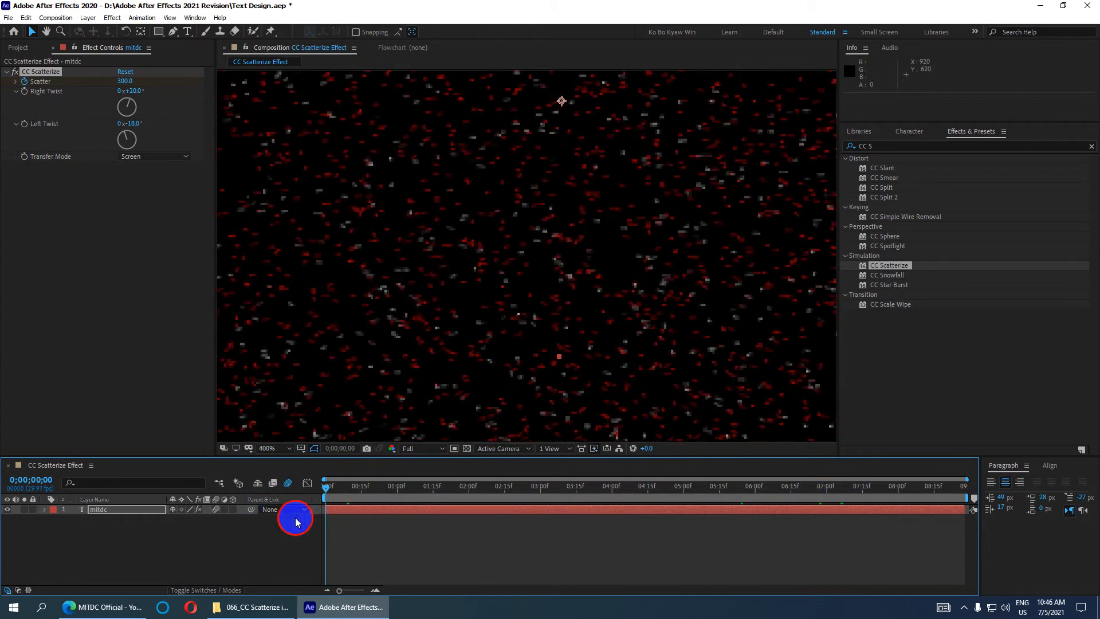
{"action": "left_click", "coordinate": [280, 448]}
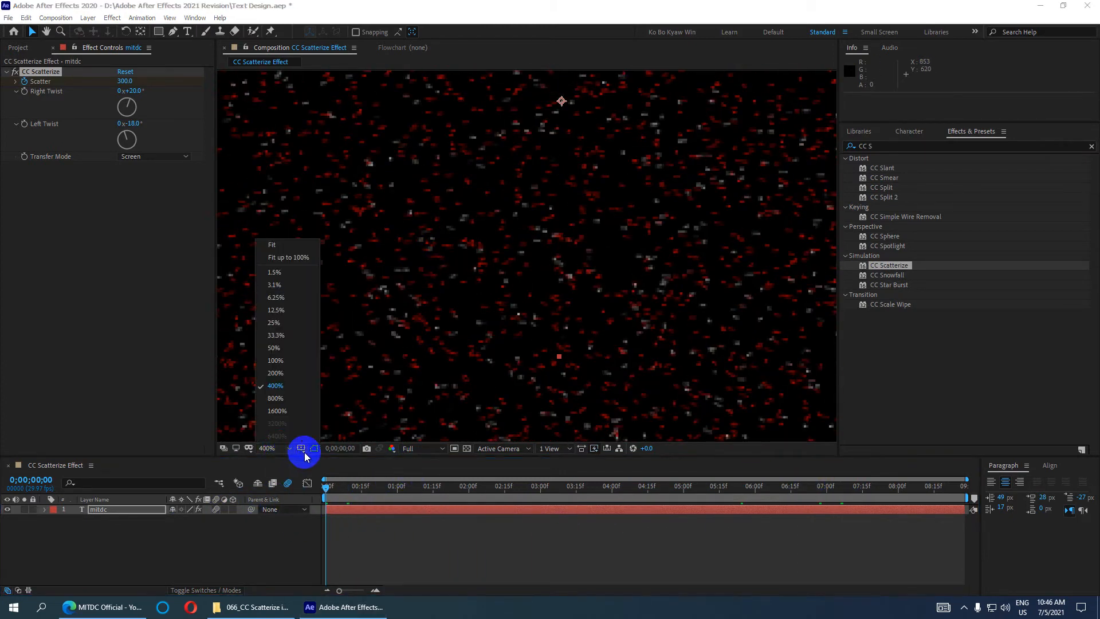
{"action": "left_click", "coordinate": [294, 258]}
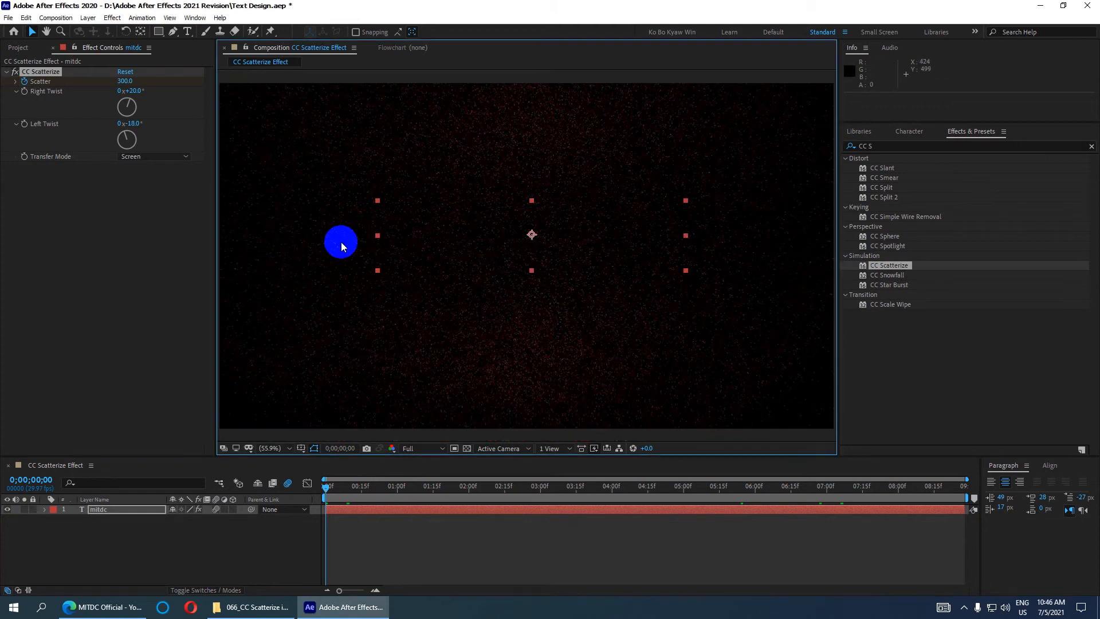
{"action": "left_click", "coordinate": [430, 448]}
{"action": "left_click", "coordinate": [418, 488]}
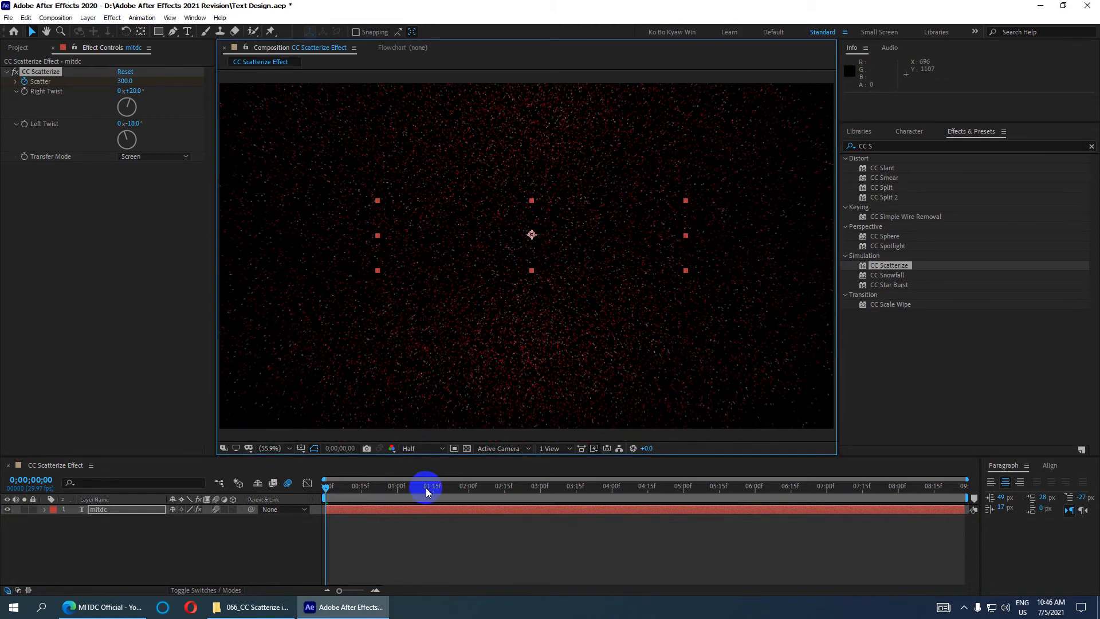
{"action": "key", "text": "space"}
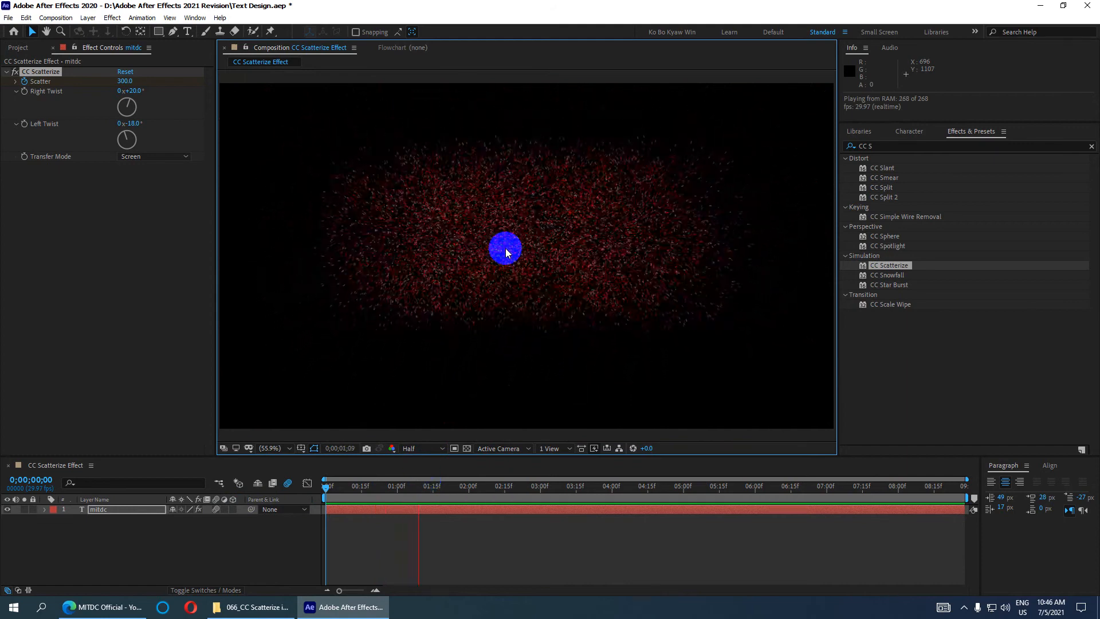
{"action": "left_click", "coordinate": [505, 248]}
Reveal the mitdc layer's keyframed Scatter property together with its Opacity, and return the playhead to 0;00;00;00
{"action": "left_click_drag", "start_coordinate": [355, 486], "coordinate": [479, 494]}
{"action": "left_click", "coordinate": [131, 510]}
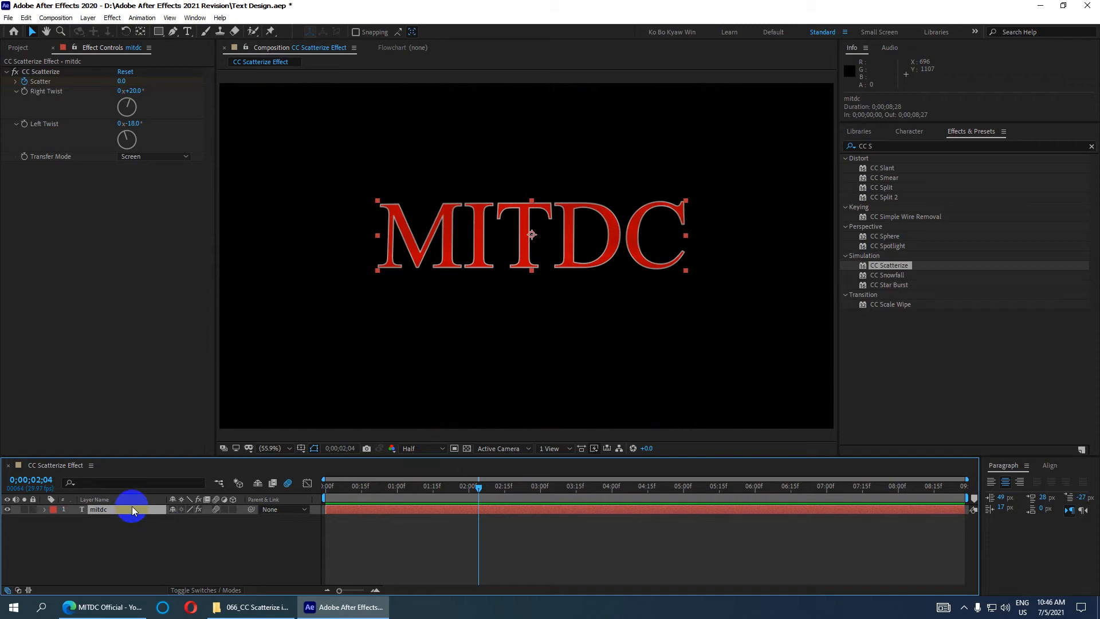
{"action": "key", "text": "u"}
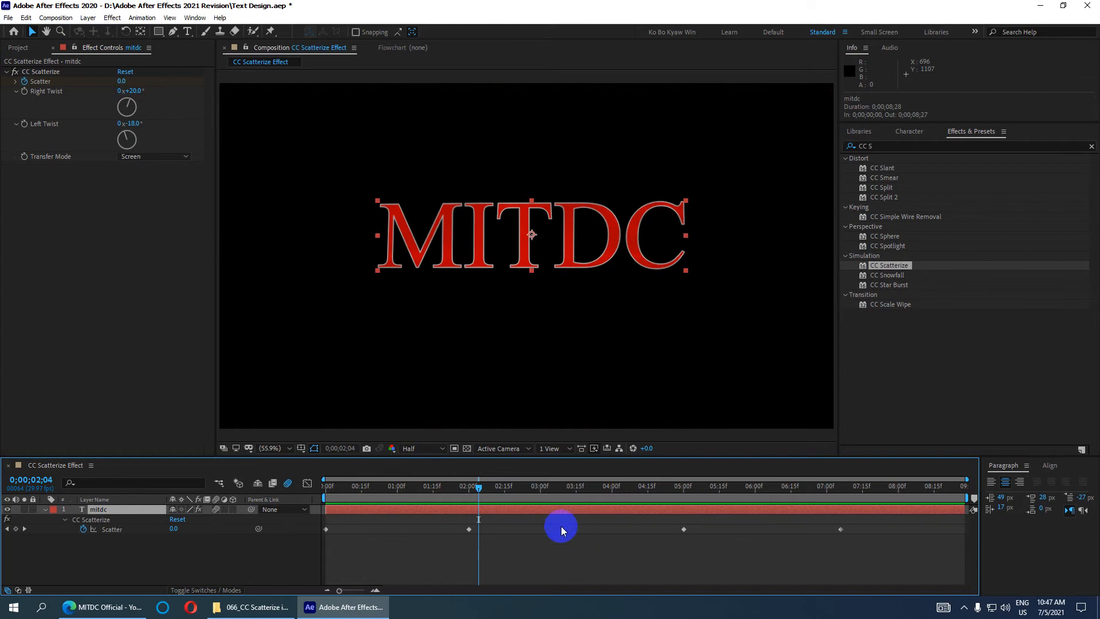
{"action": "left_click_drag", "start_coordinate": [870, 536], "coordinate": [314, 517]}
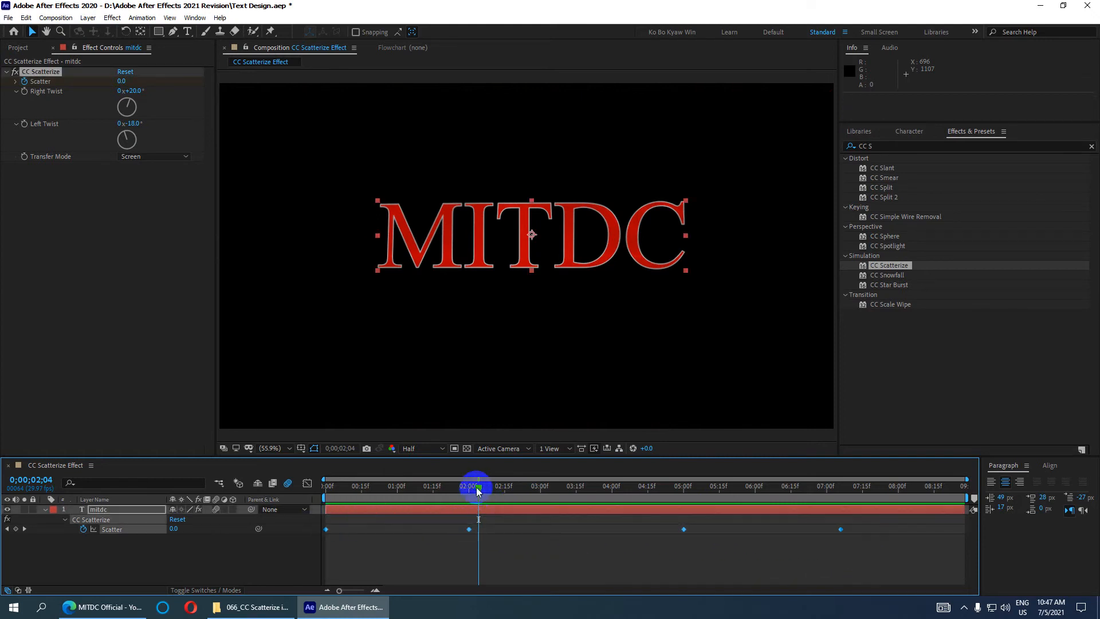
{"action": "left_click_drag", "start_coordinate": [477, 489], "coordinate": [328, 506]}
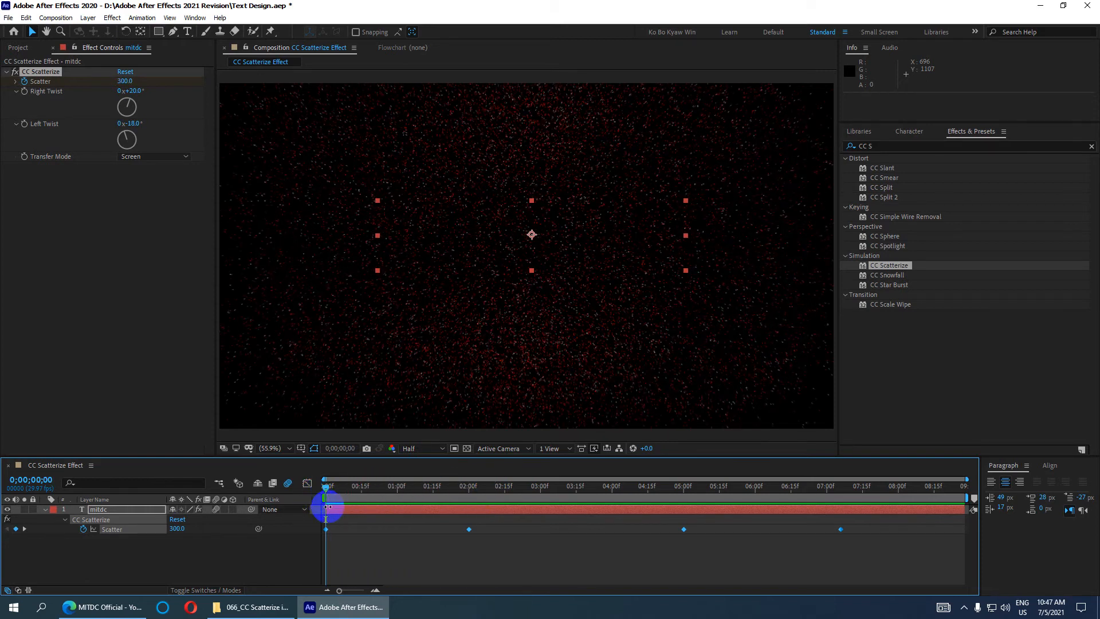
{"action": "left_click", "coordinate": [96, 510]}
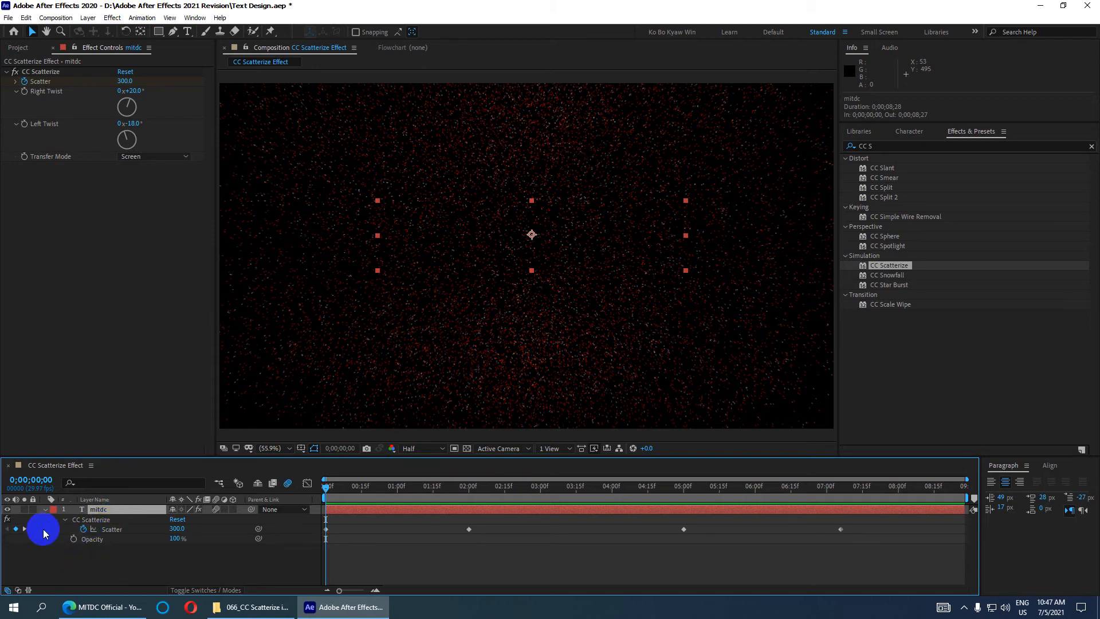
Add 100% Opacity keyframes to the mitdc layer at the Scatter keyframe times 0;00;02;00 and 0;00;05;00
{"action": "left_click", "coordinate": [26, 529]}
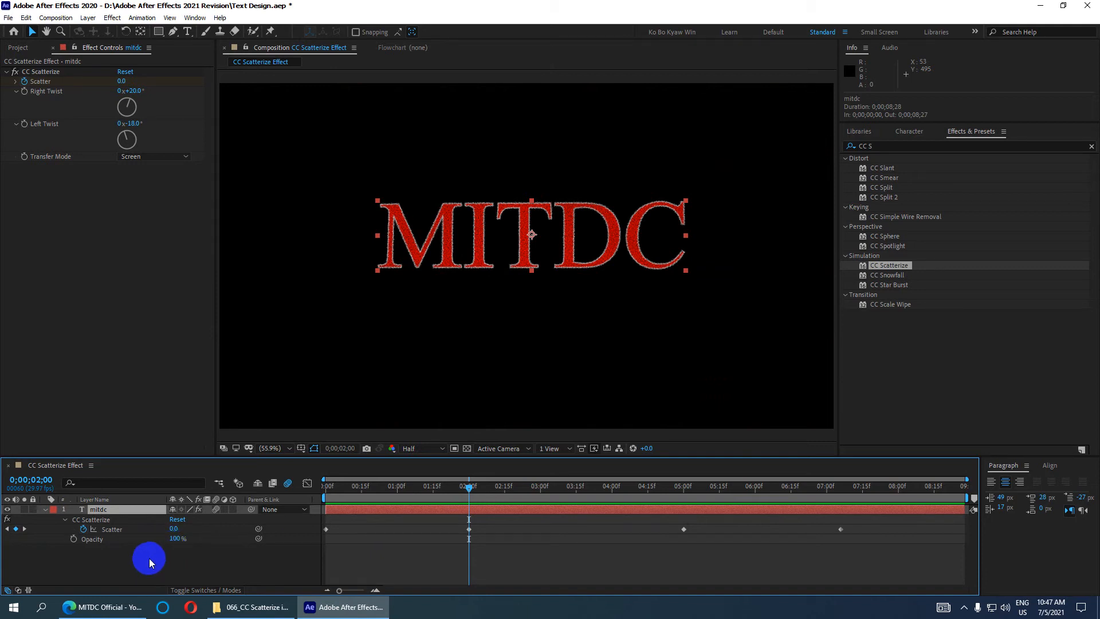
{"action": "left_click", "coordinate": [75, 540]}
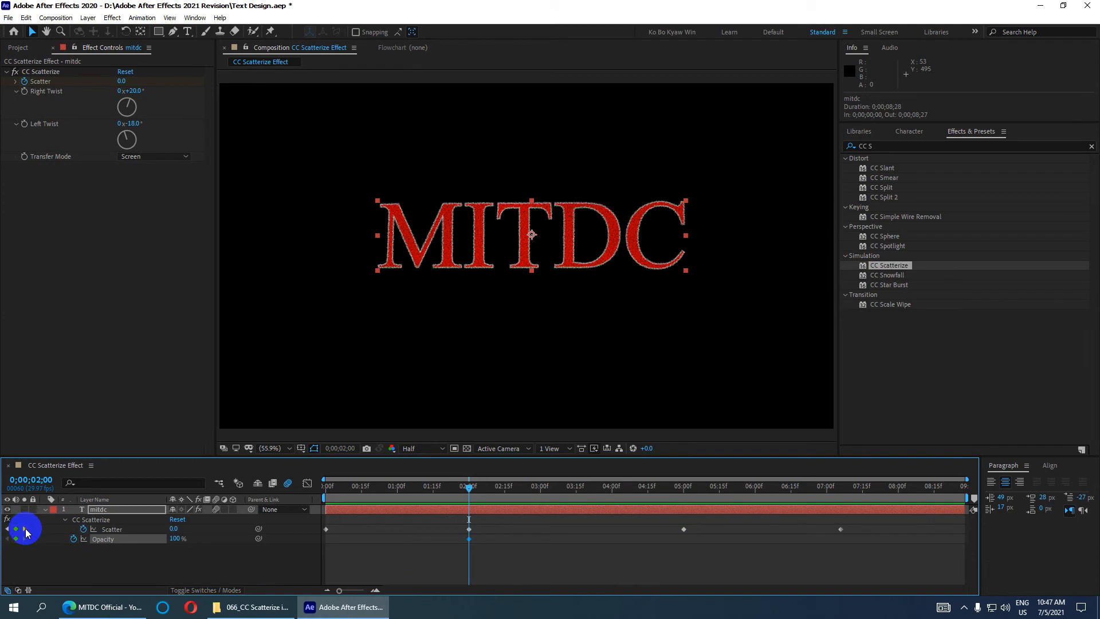
{"action": "left_click", "coordinate": [24, 529]}
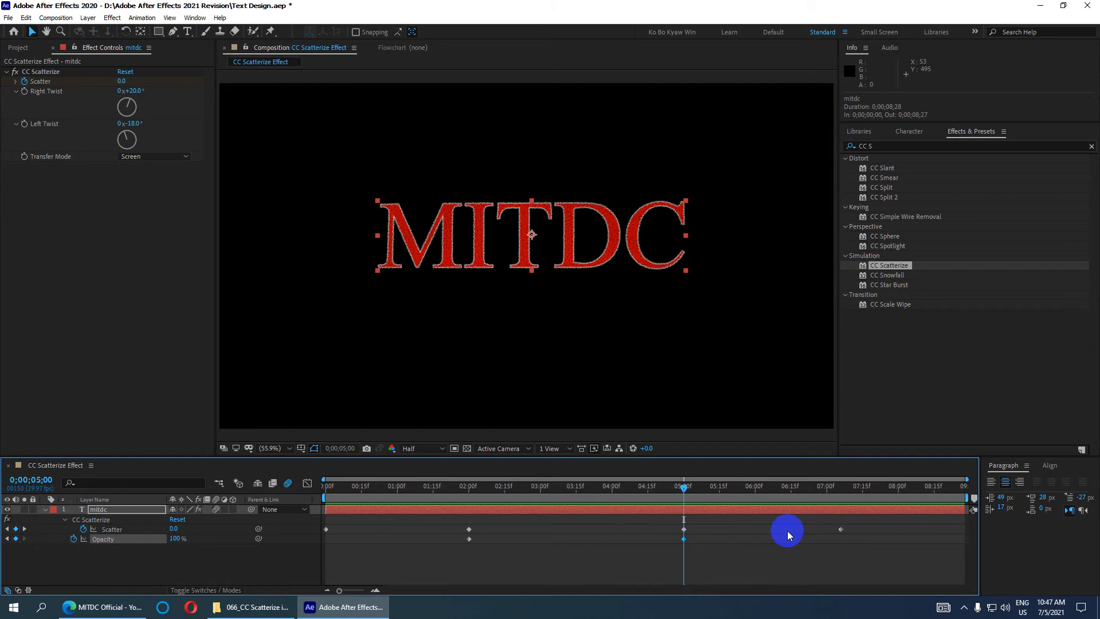
Set the mitdc layer's Opacity to 0% at the last Scatter keyframe, 0;00;07;06
{"action": "left_click", "coordinate": [26, 528]}
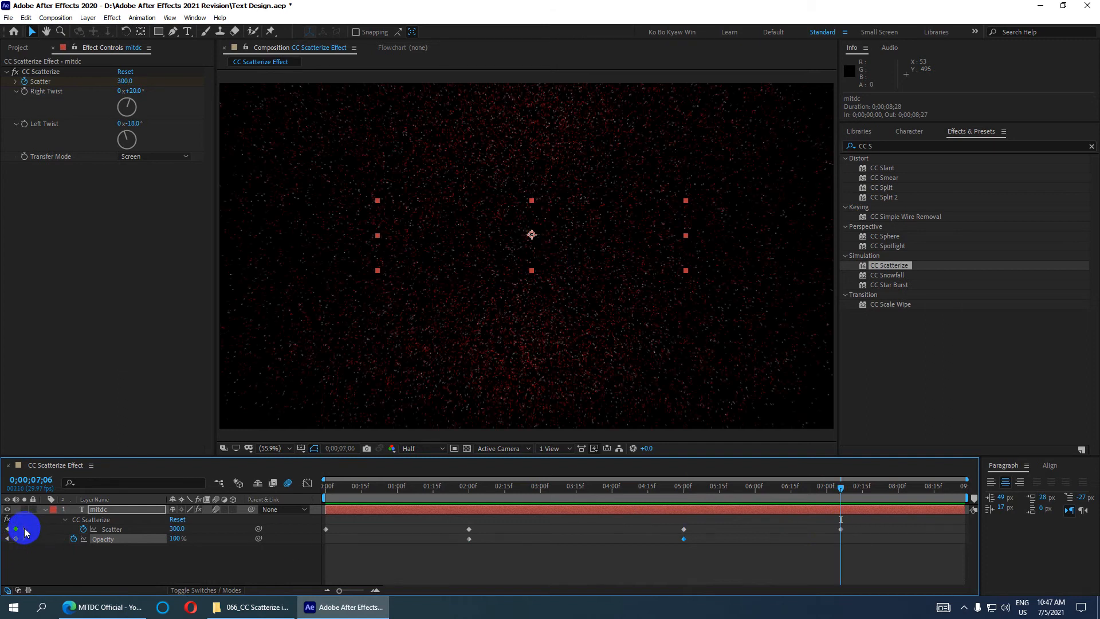
{"action": "left_click", "coordinate": [174, 538]}
{"action": "type", "text": "0"}
{"action": "key", "text": "Return"}
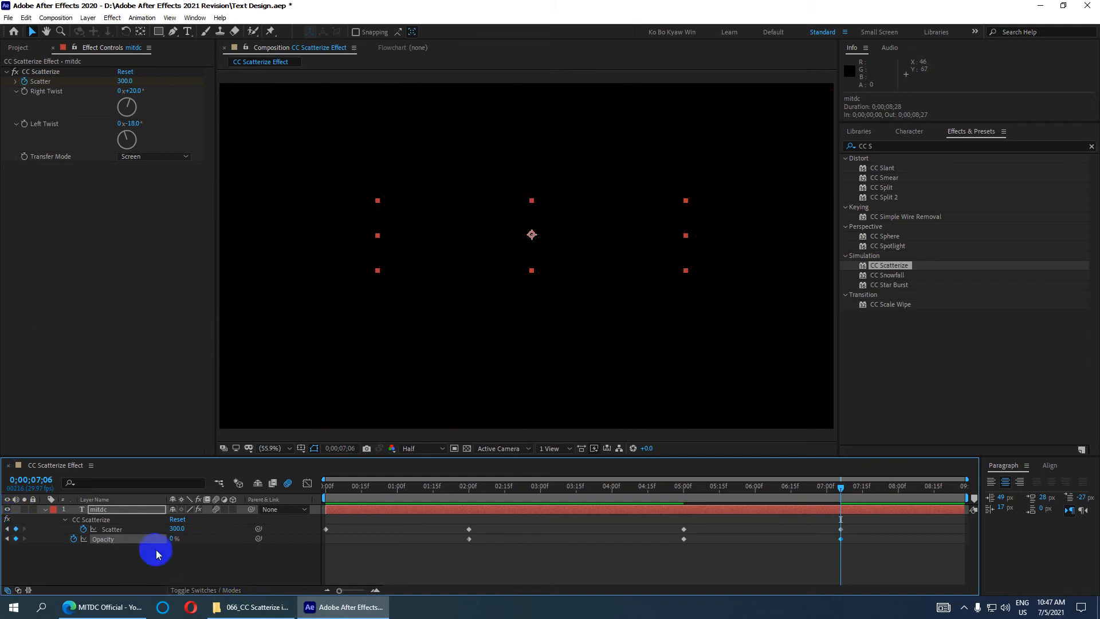
Set the mitdc layer's Opacity to 0% at the first Scatter keyframe, 0;00;00;00
{"action": "left_click", "coordinate": [7, 533]}
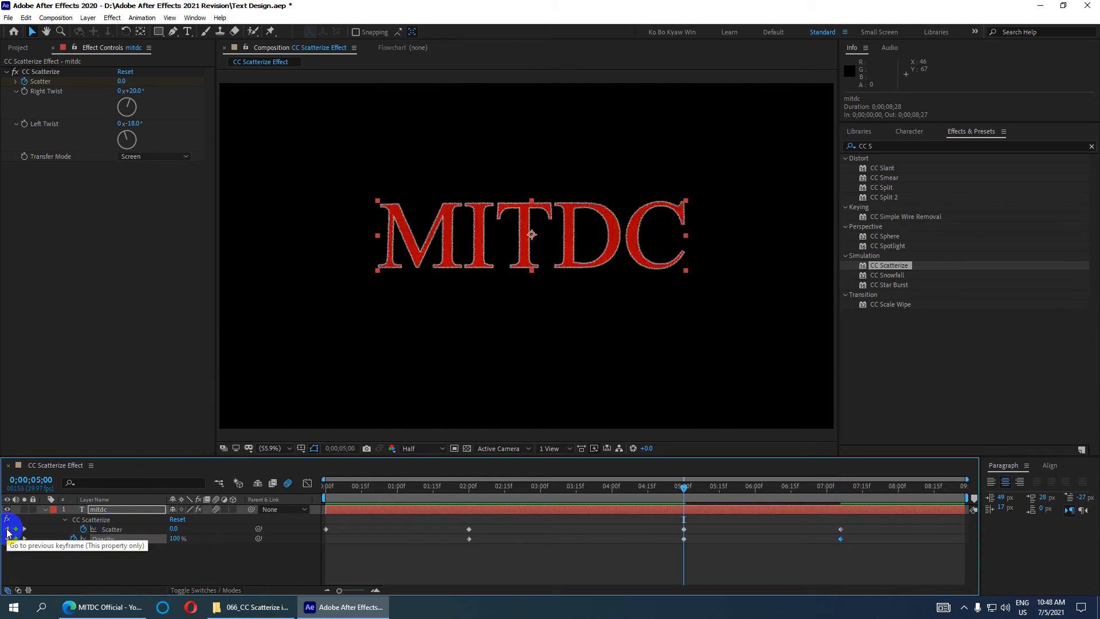
{"action": "left_click", "coordinate": [8, 533]}
{"action": "left_click", "coordinate": [7, 532]}
{"action": "left_click", "coordinate": [178, 539]}
{"action": "key", "text": "Return"}
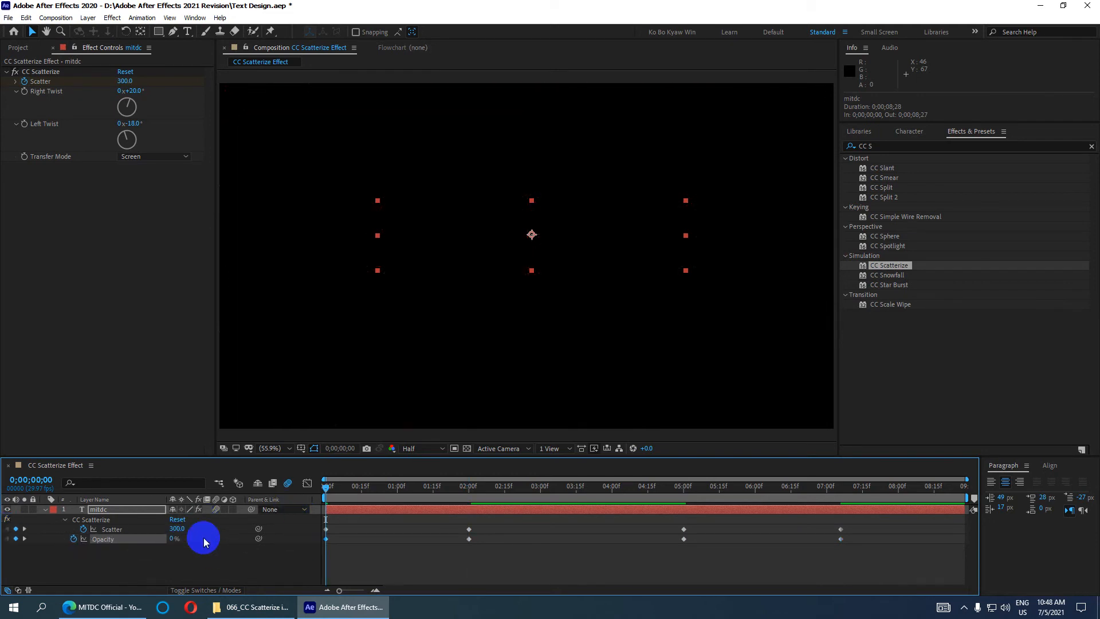
Preview the opacity fade from the start, scrub back through the timeline, and examine the particles at 0;00;01;10
{"action": "key", "text": "space"}
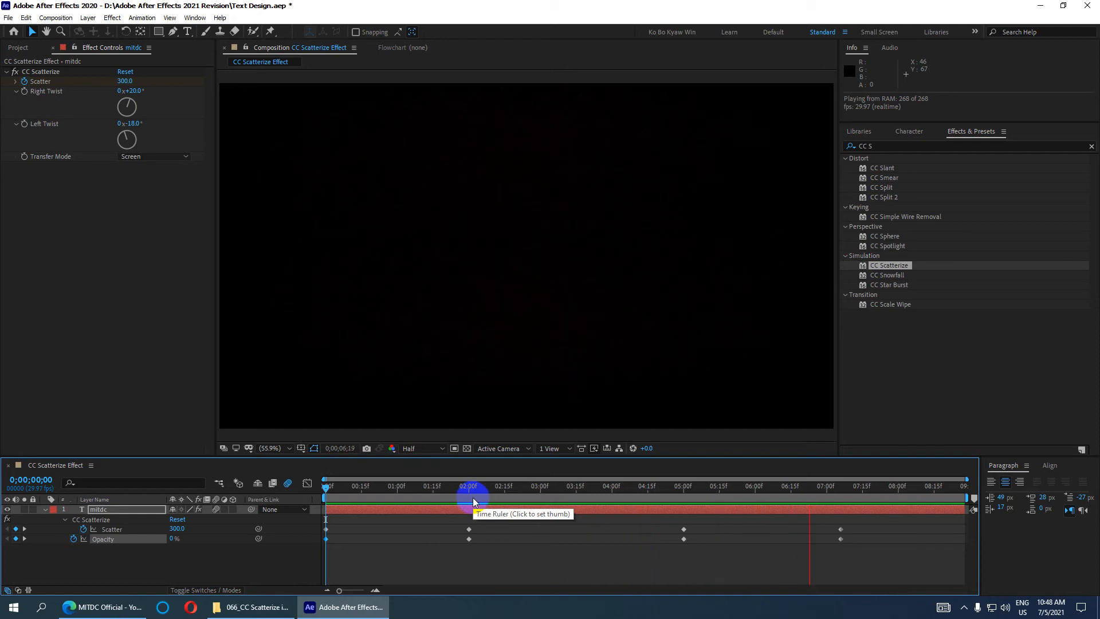
{"action": "key", "text": "space"}
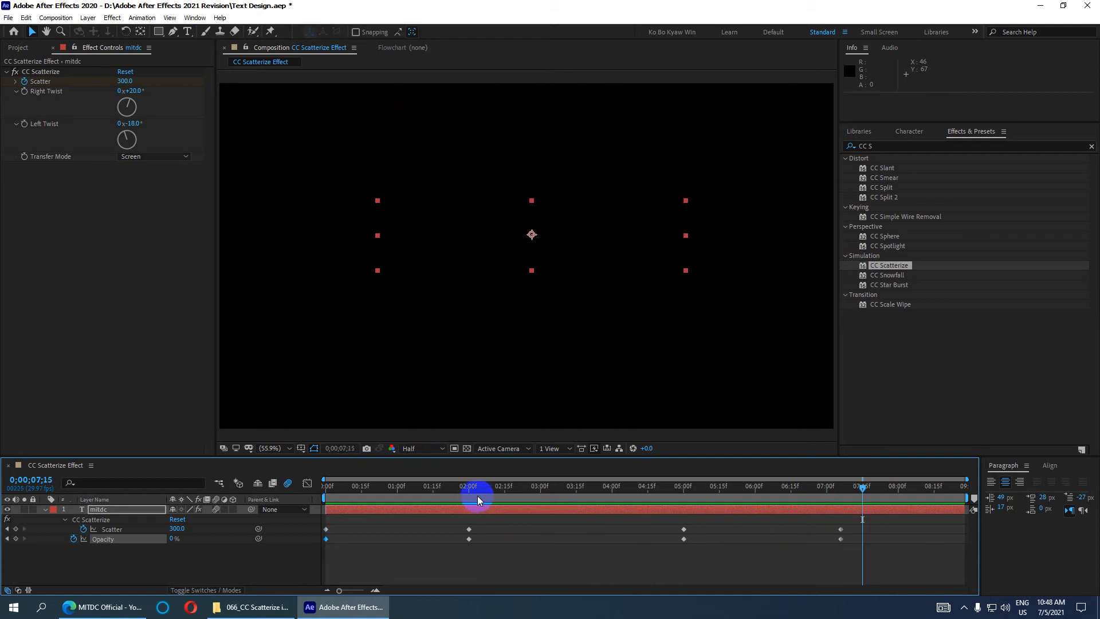
{"action": "left_click", "coordinate": [851, 492]}
{"action": "left_click_drag", "start_coordinate": [851, 493], "coordinate": [685, 494]}
{"action": "left_click_drag", "start_coordinate": [613, 494], "coordinate": [307, 504]}
{"action": "left_click_drag", "start_coordinate": [93, 558], "coordinate": [110, 522]}
{"action": "left_click", "coordinate": [248, 531]}
{"action": "left_click_drag", "start_coordinate": [326, 486], "coordinate": [421, 491]}
{"action": "left_click", "coordinate": [523, 230]}
{"action": "left_click", "coordinate": [462, 238]}
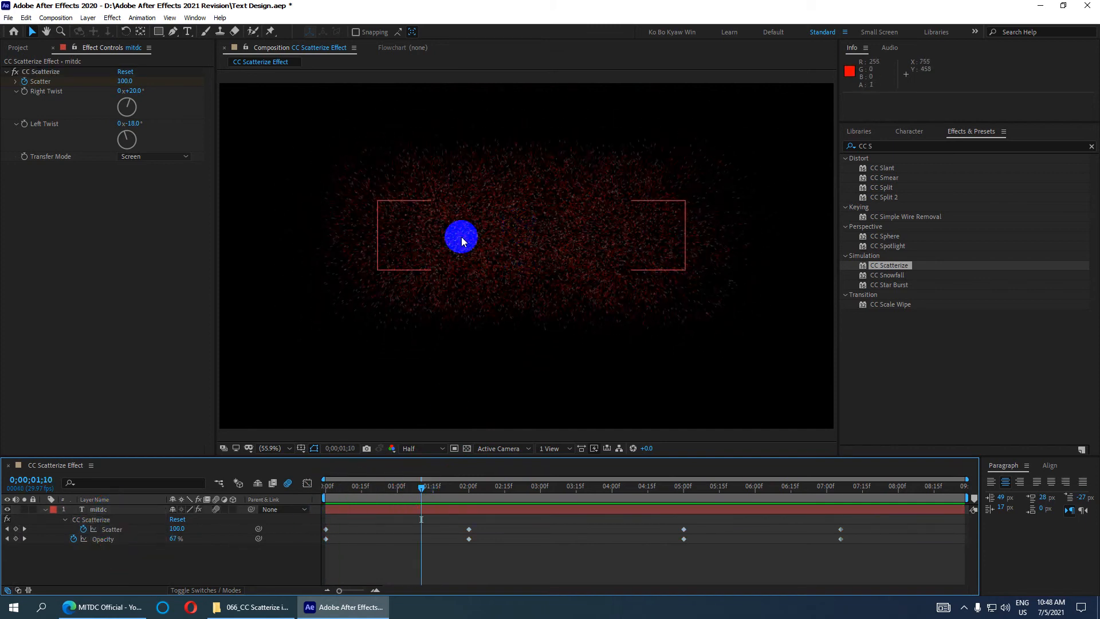
Search the effects for "Fast" and apply Fast Box Blur to the mitdc layer
{"action": "left_click", "coordinate": [876, 146]}
{"action": "type", "text": "Fa"}
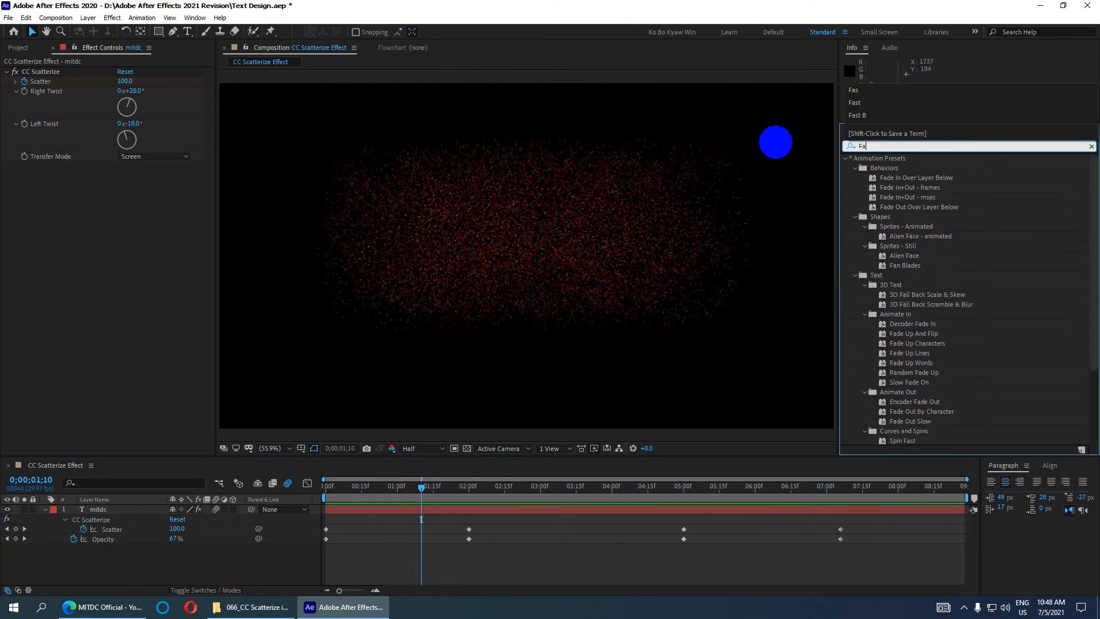
{"action": "type", "text": "st"}
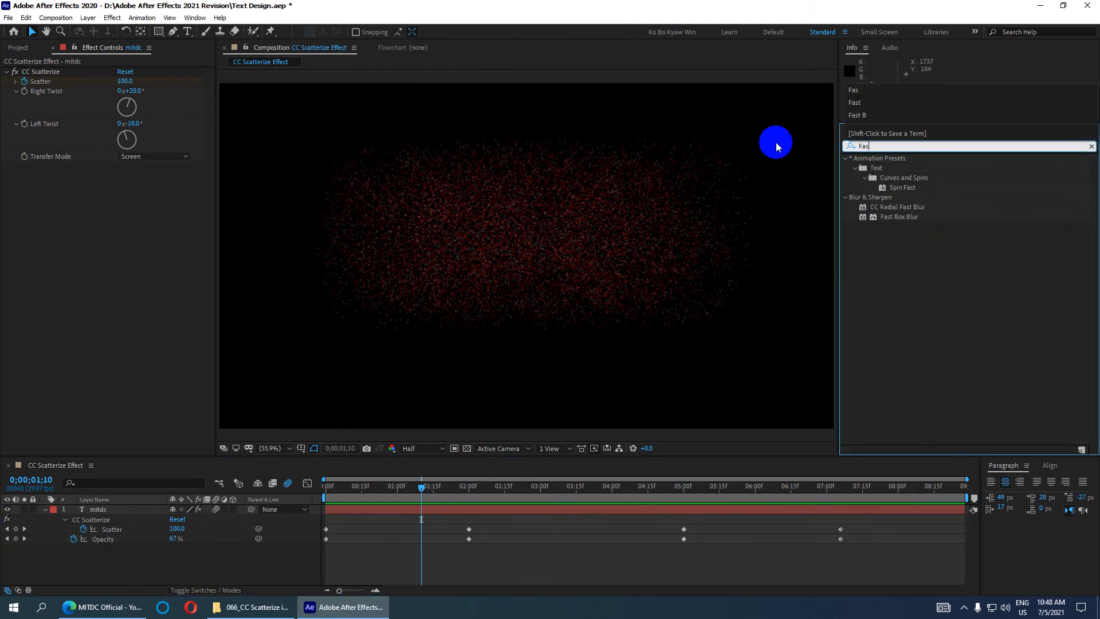
{"action": "left_click", "coordinate": [901, 218]}
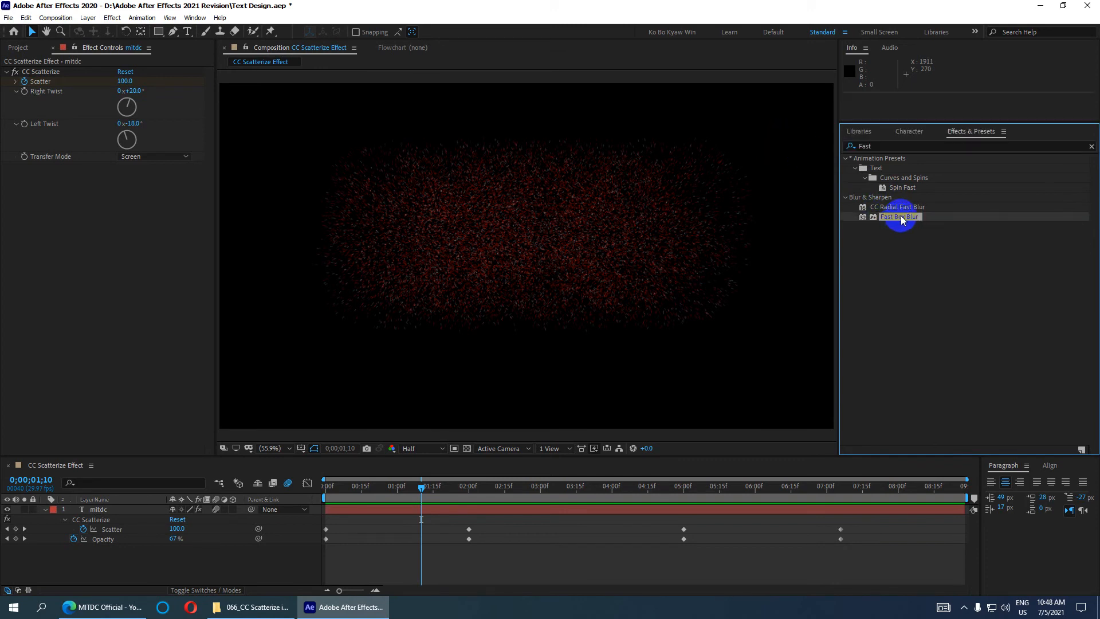
{"action": "left_click_drag", "start_coordinate": [902, 218], "coordinate": [106, 508]}
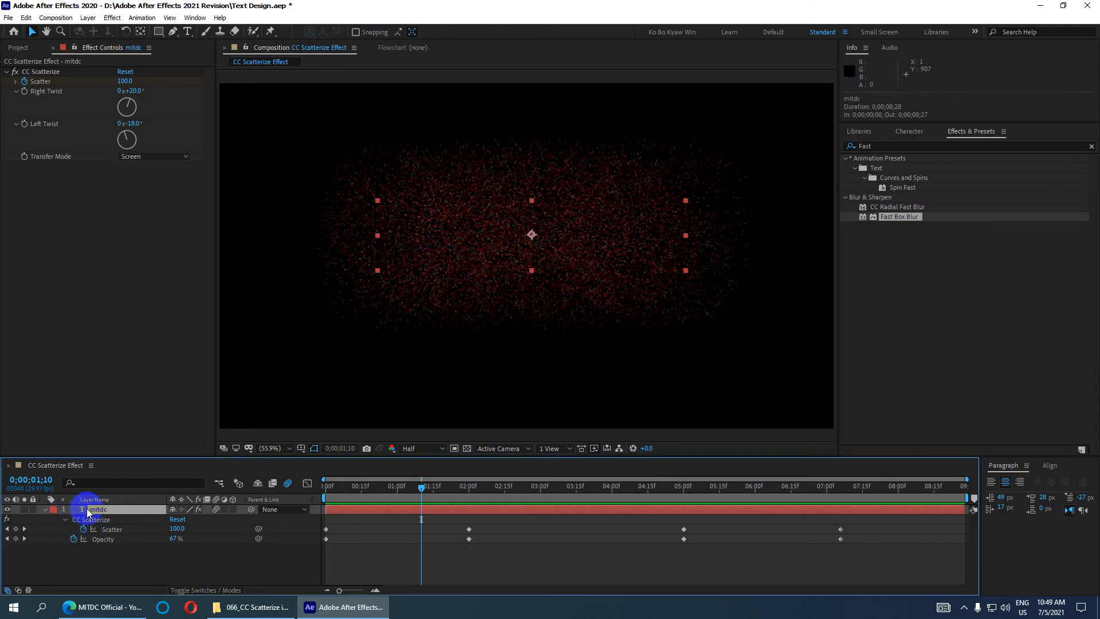
{"action": "double_click", "coordinate": [898, 218]}
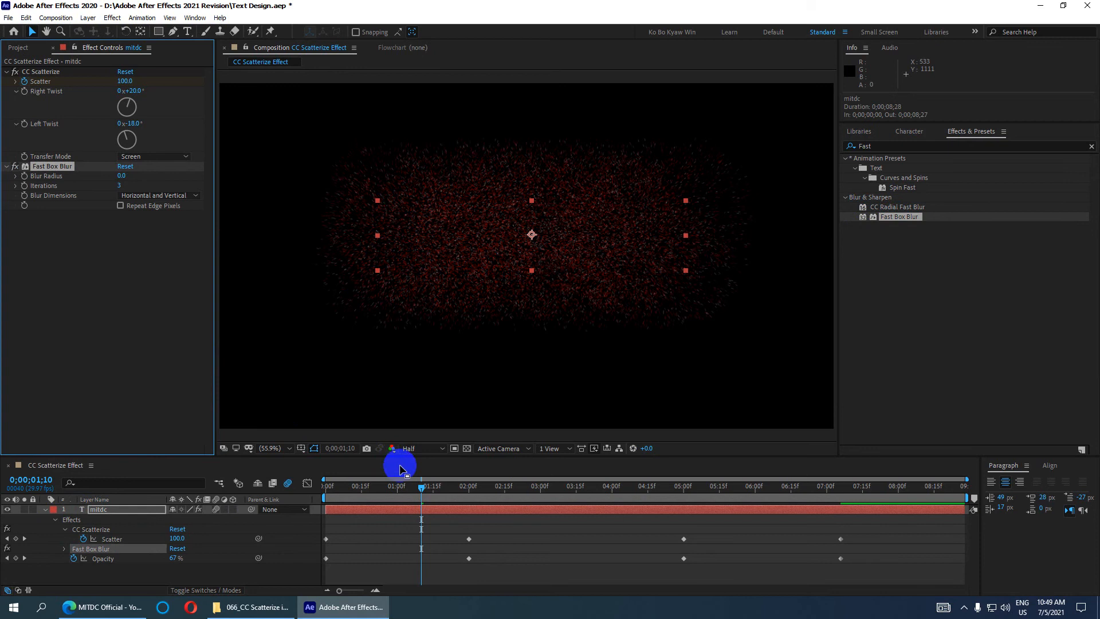
Enlarge the timeline area, start Blur Radius keyframing at 0;00;02;00, and reveal the Fast Box Blur properties in the layer
{"action": "left_click_drag", "start_coordinate": [405, 456], "coordinate": [405, 382]}
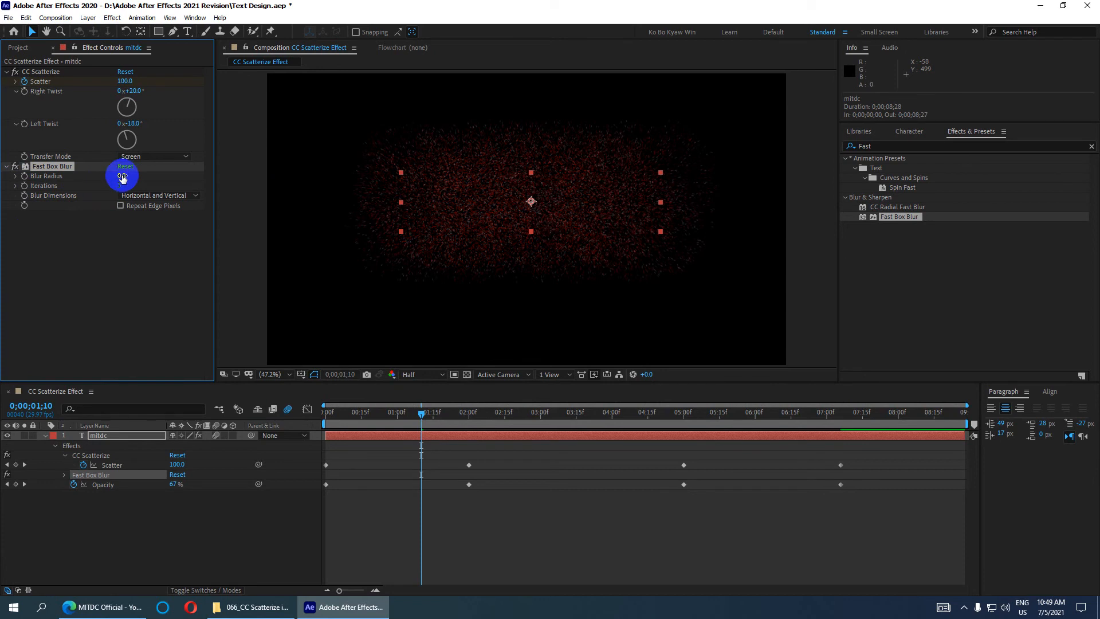
{"action": "left_click", "coordinate": [26, 484]}
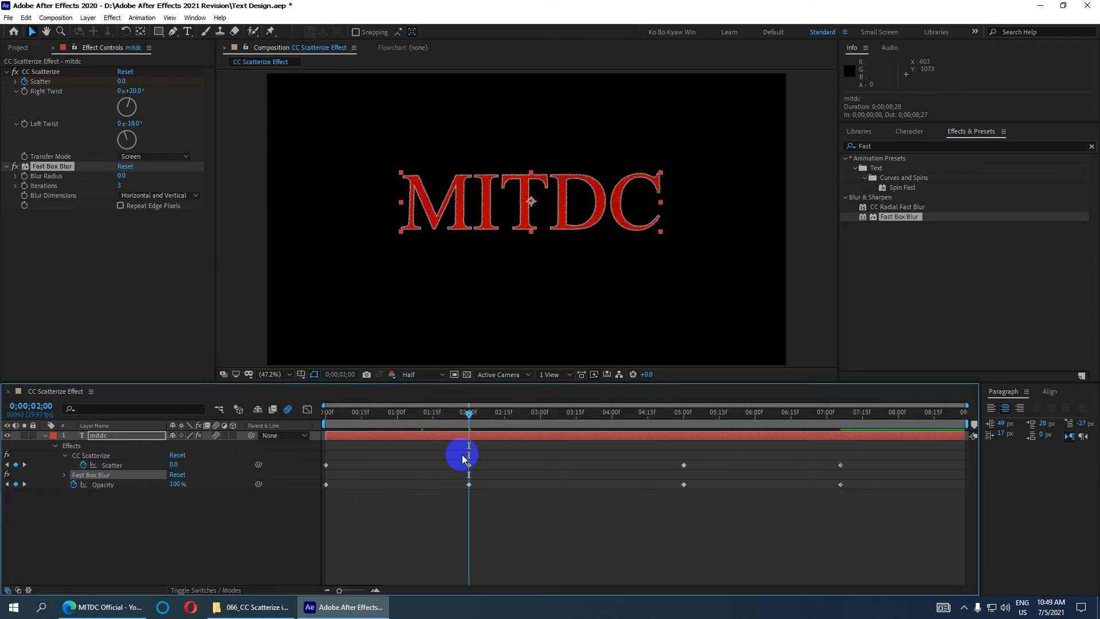
{"action": "left_click", "coordinate": [26, 179]}
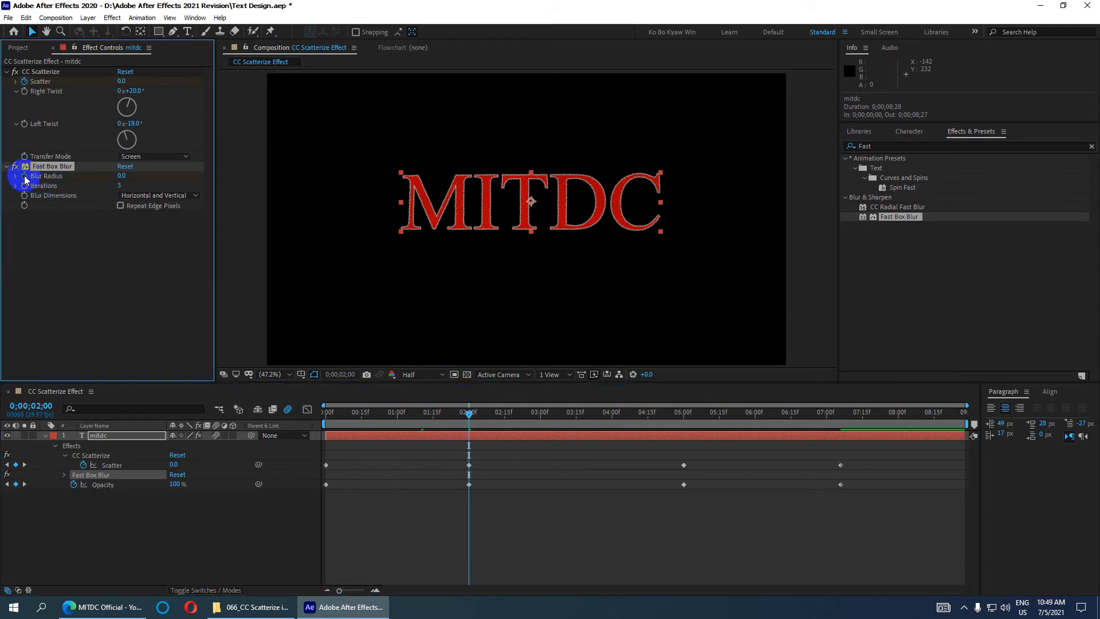
{"action": "left_click", "coordinate": [122, 435]}
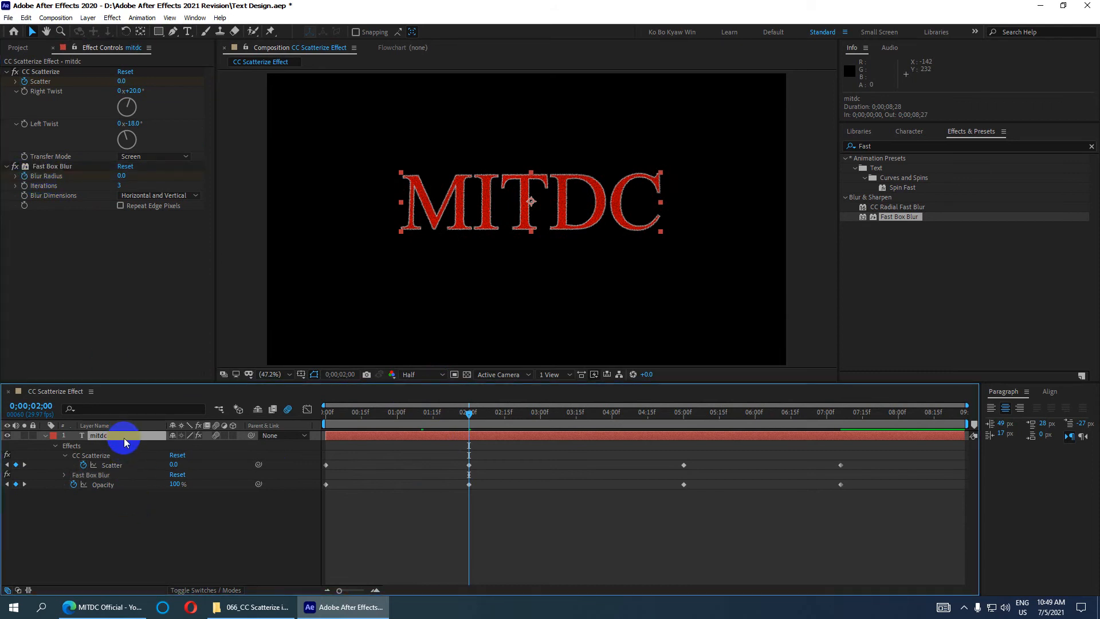
{"action": "key", "text": "u"}
{"action": "key", "text": "u"}
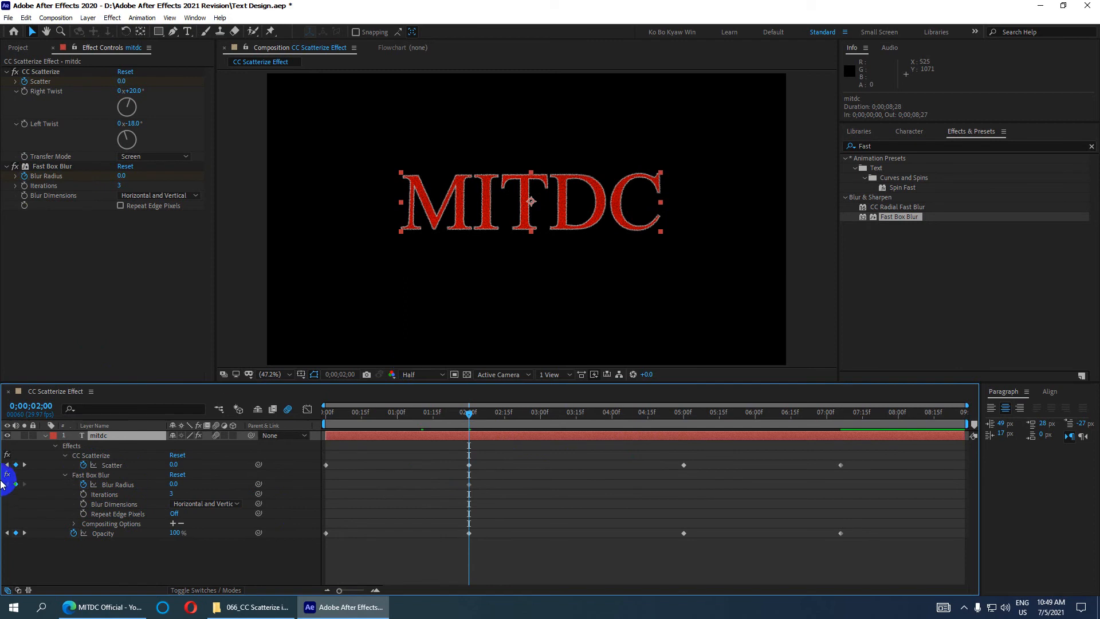
Add a Blur Radius keyframe of 0 at the third Scatter keyframe, 0;00;05;00
{"action": "left_click", "coordinate": [24, 466]}
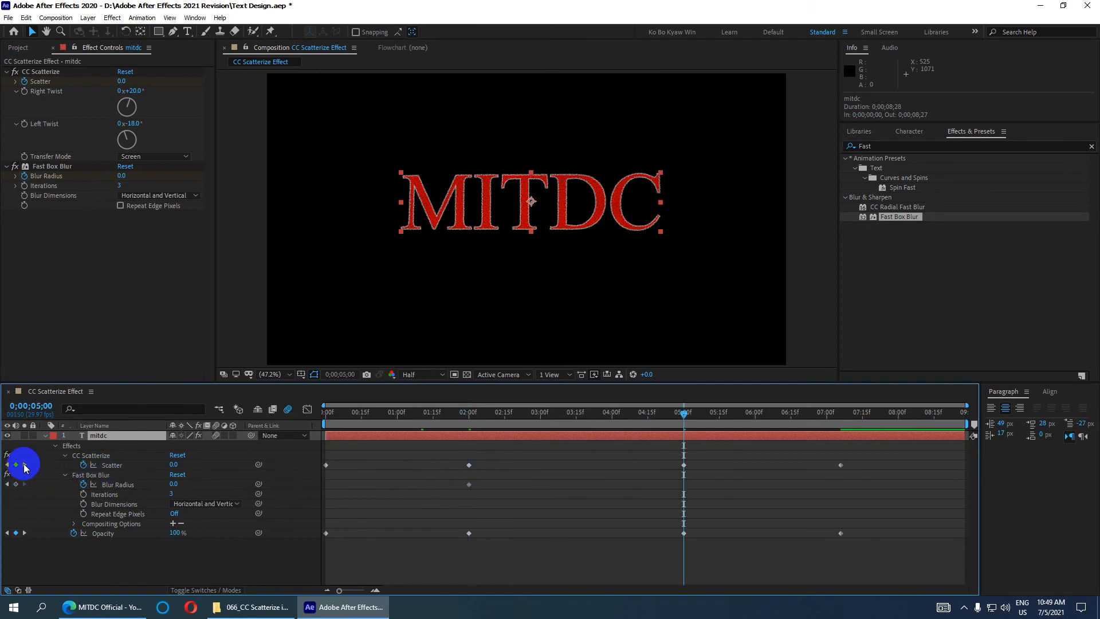
{"action": "left_click", "coordinate": [685, 465]}
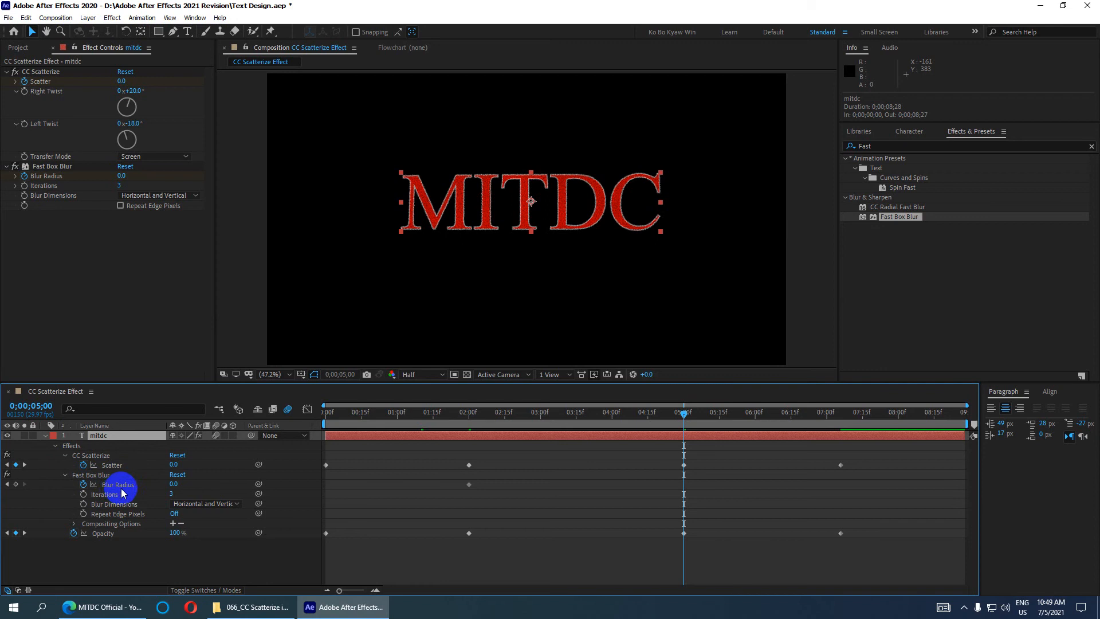
{"action": "left_click", "coordinate": [17, 484]}
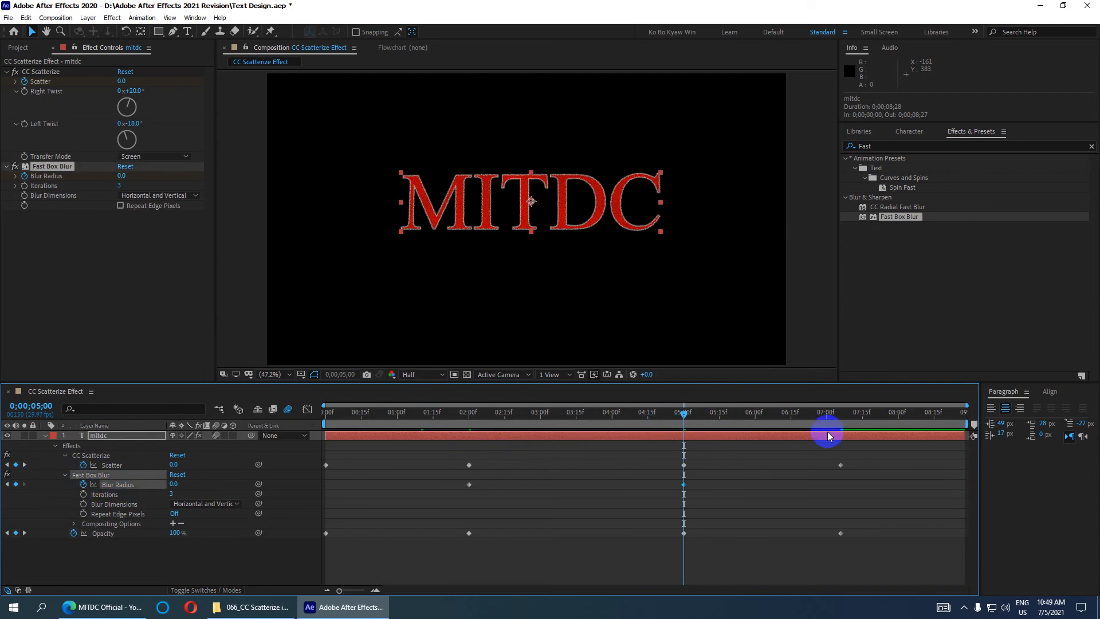
Set Blur Radius to 120 at 0;00;07;06 and check the blurred particles back at 0;00;05;13
{"action": "left_click", "coordinate": [24, 465]}
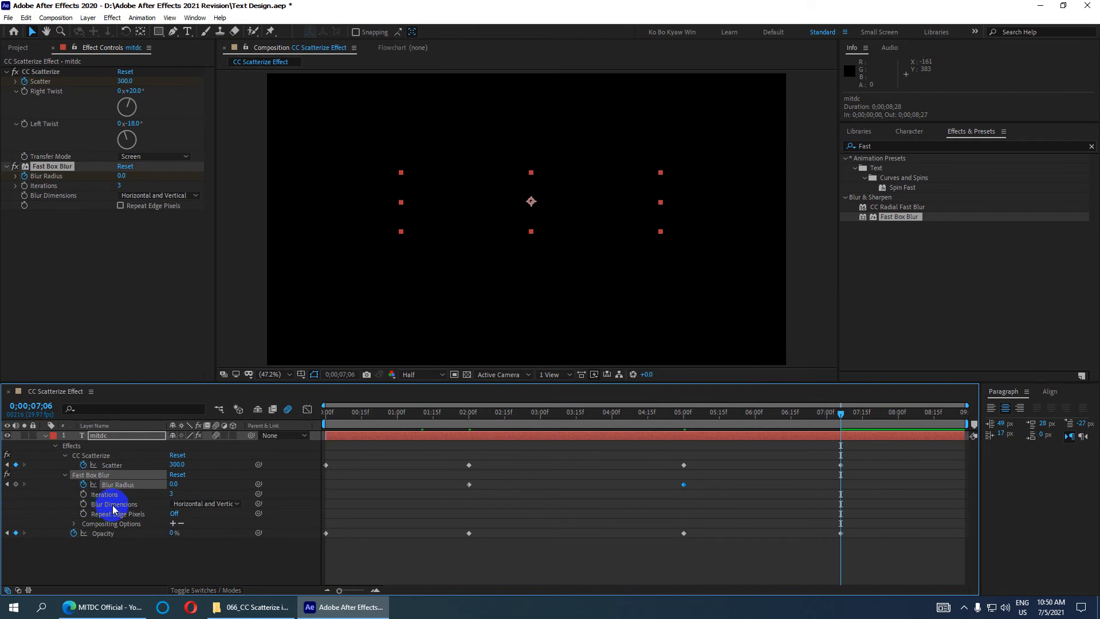
{"action": "left_click", "coordinate": [172, 484]}
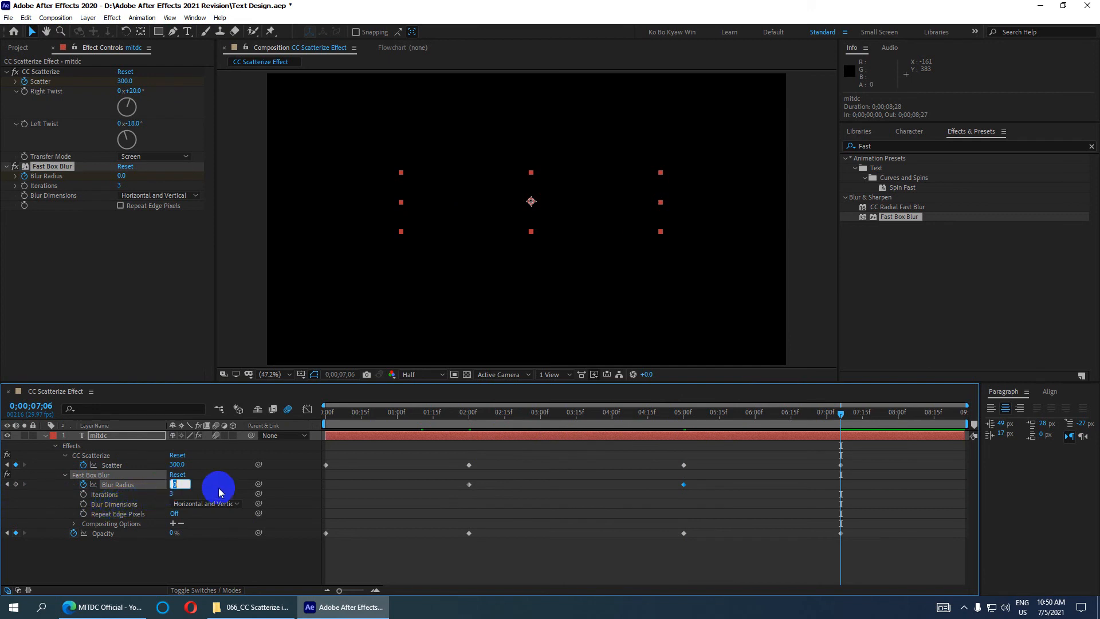
{"action": "type", "text": "120"}
{"action": "key", "text": "Return"}
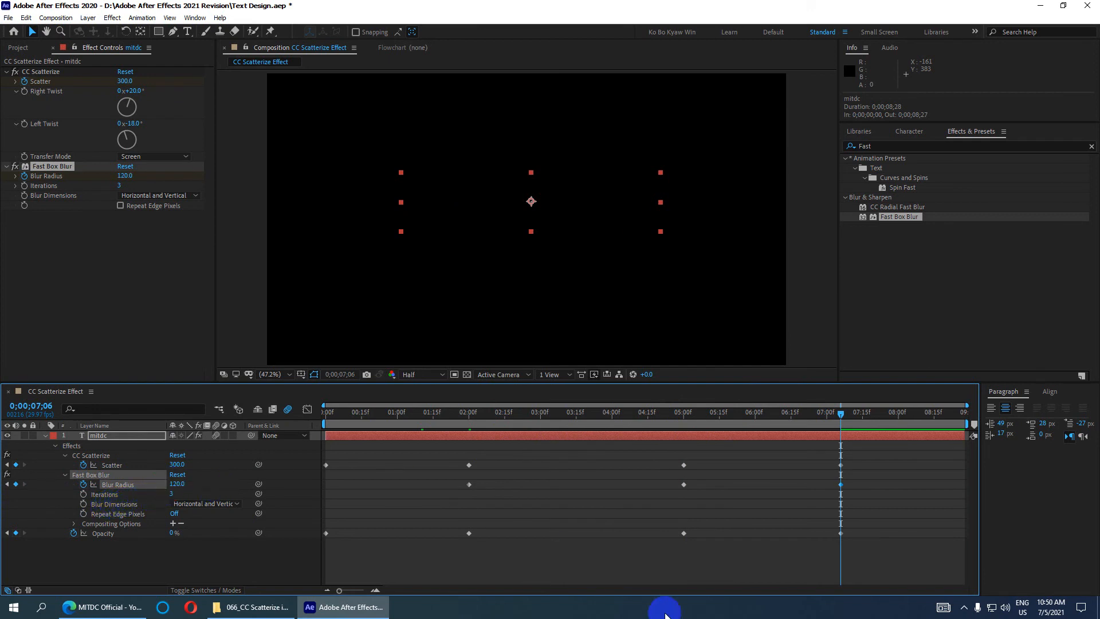
{"action": "left_click_drag", "start_coordinate": [840, 416], "coordinate": [715, 415]}
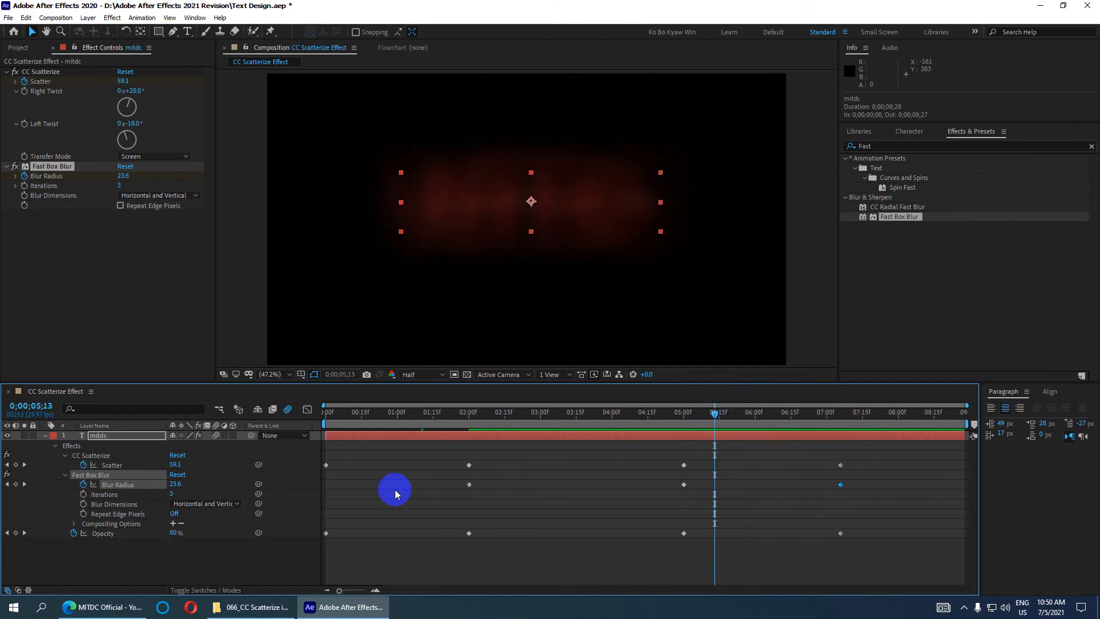
Set Blur Radius to 80 at 0;00;07;06 and scrub the timeline to check the softened dispersal
{"action": "left_click", "coordinate": [25, 464]}
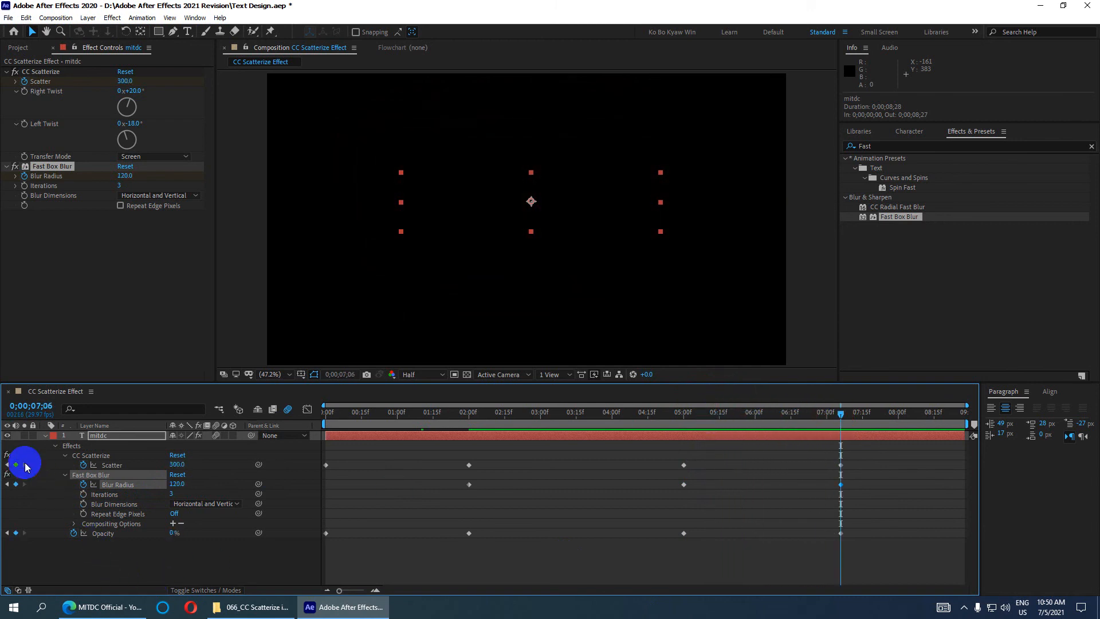
{"action": "left_click", "coordinate": [177, 484]}
{"action": "type", "text": "80"}
{"action": "key", "text": "Return"}
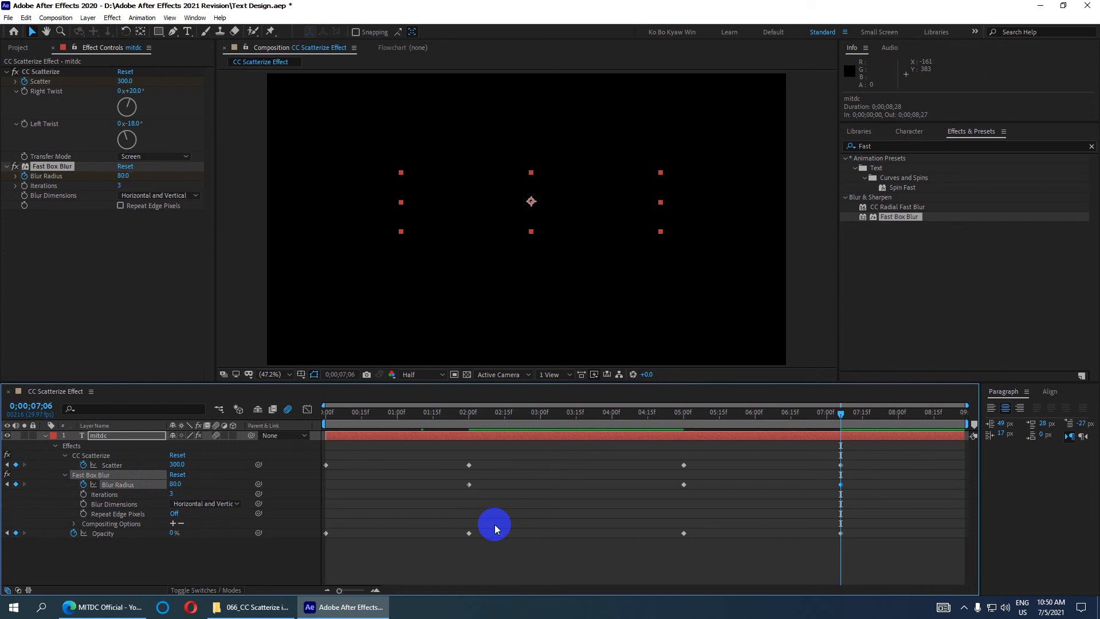
{"action": "mouse_move", "coordinate": [841, 421]}
{"action": "left_mouse_down"}
{"action": "mouse_move", "coordinate": [712, 403]}
{"action": "mouse_move", "coordinate": [841, 401]}
{"action": "left_mouse_up"}
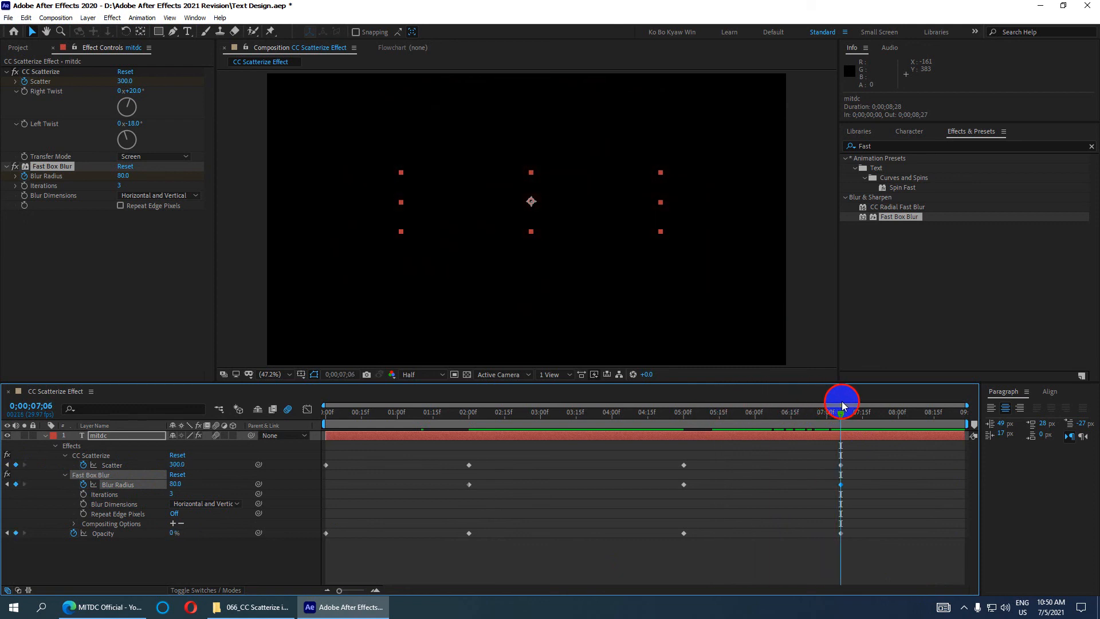
Set Blur Radius to 12 at 0;00;07;06 and add a Blur Radius keyframe of 12 at 0;00;00;00
{"action": "left_click", "coordinate": [175, 484]}
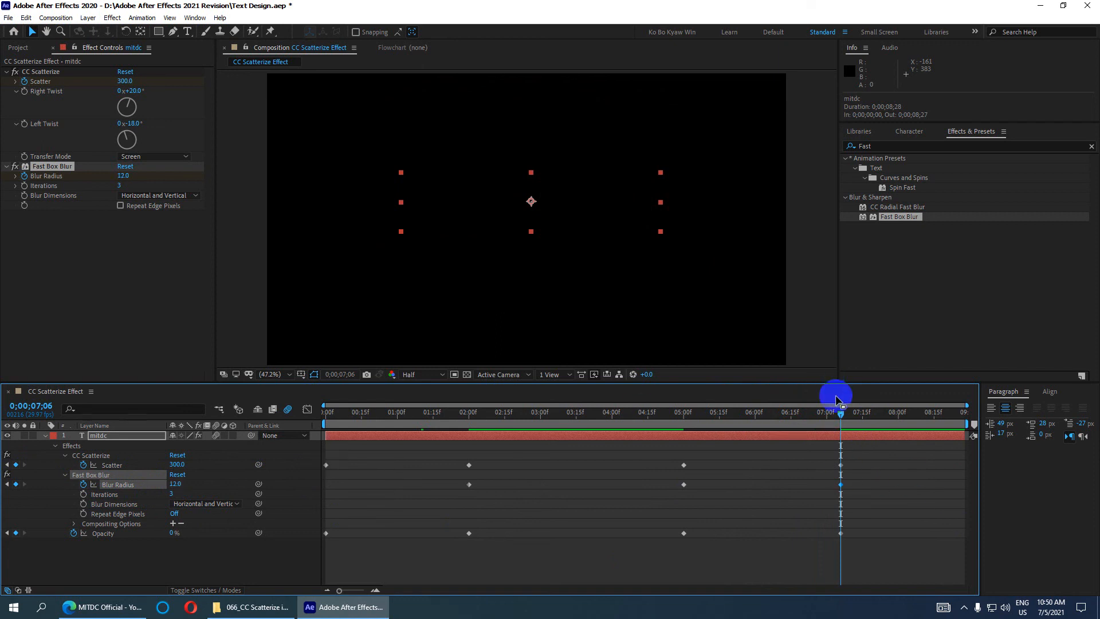
{"action": "left_click_drag", "start_coordinate": [837, 420], "coordinate": [300, 468]}
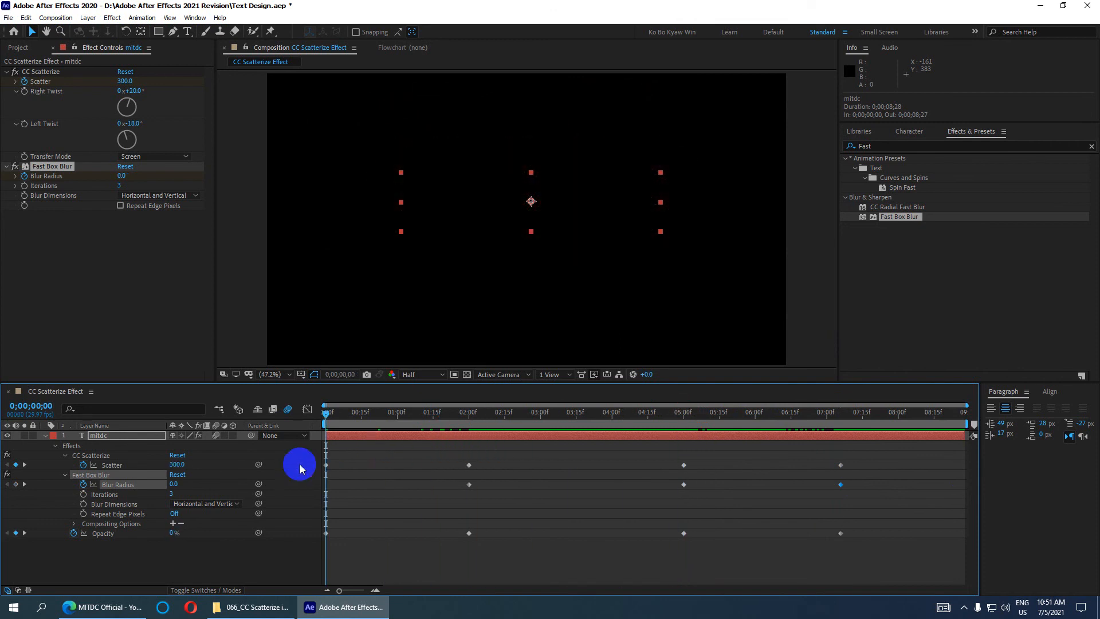
{"action": "left_click", "coordinate": [173, 484]}
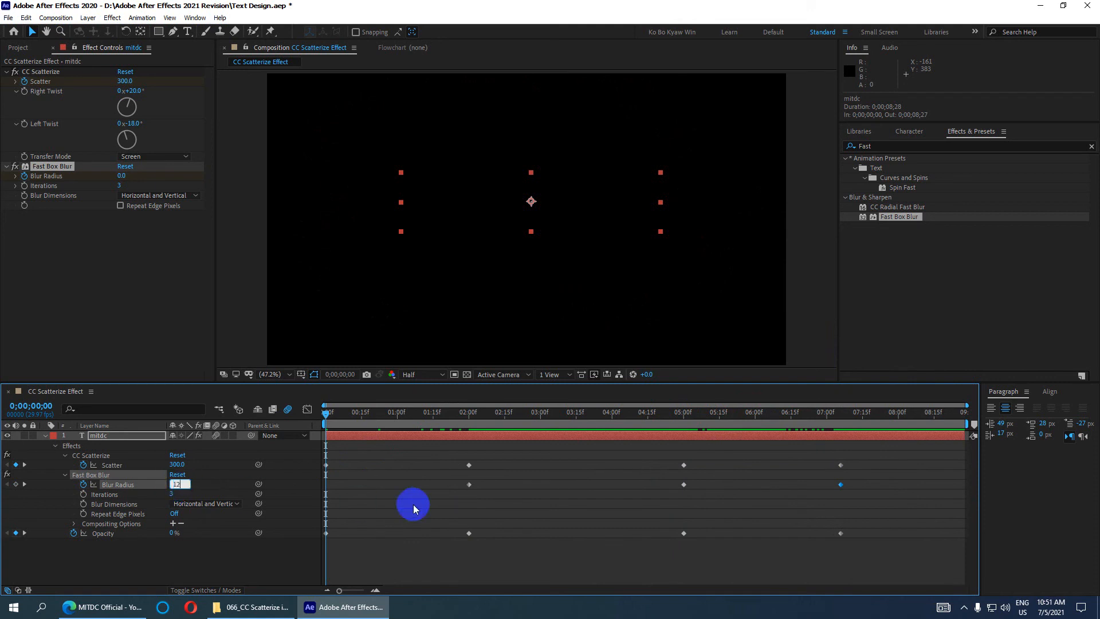
Play back the text animation from the start to check the blur, and return the current time to 0;00;00;00
{"action": "key", "text": "space"}
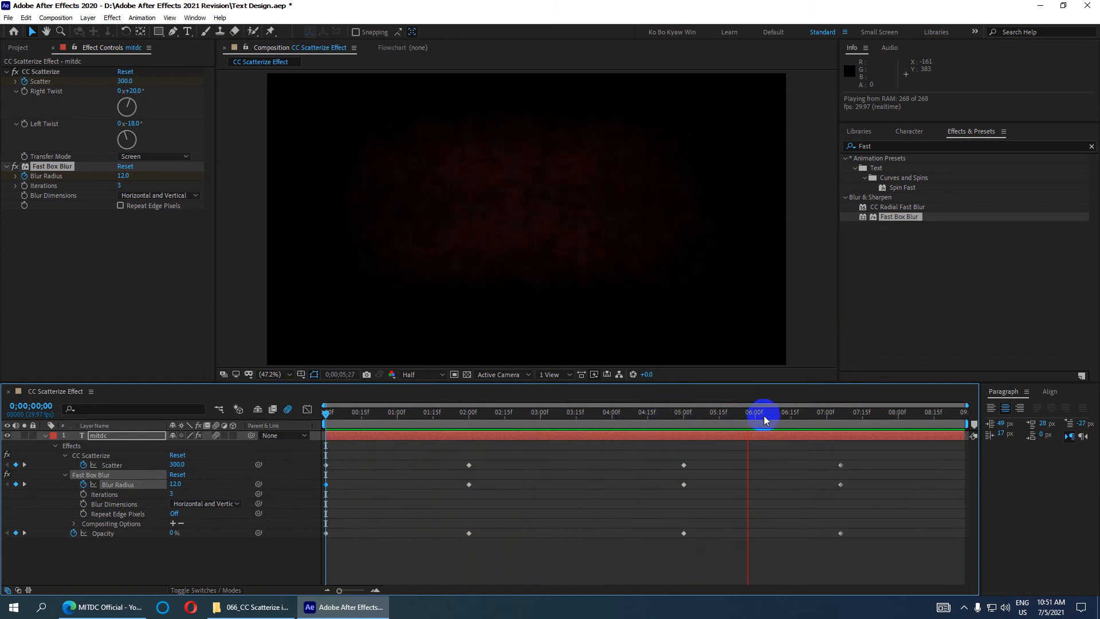
{"action": "key", "text": "space"}
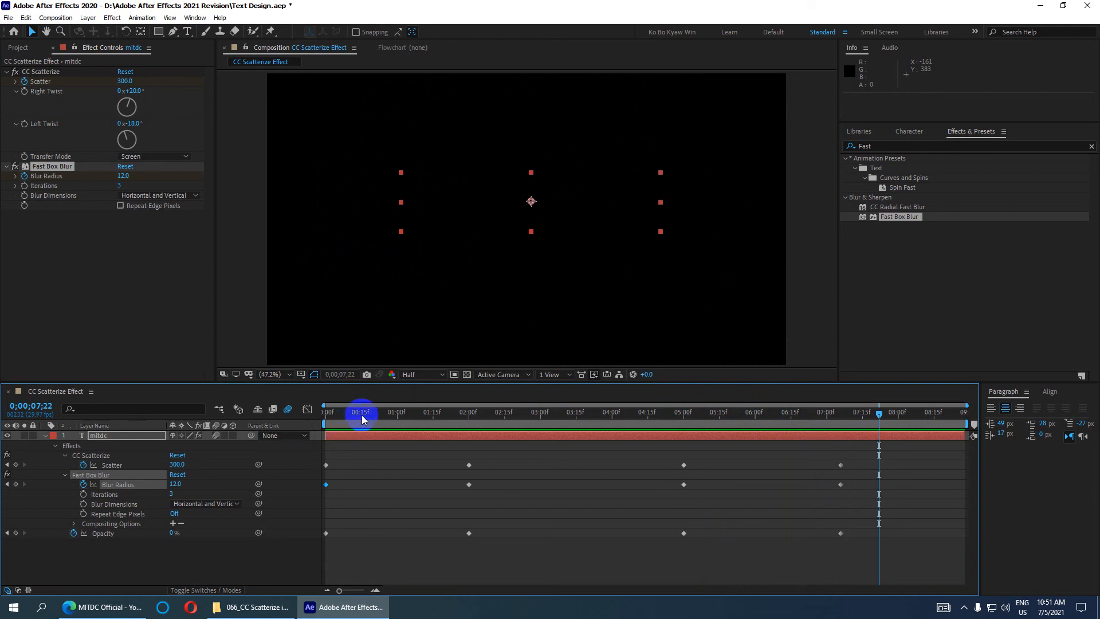
{"action": "mouse_move", "coordinate": [330, 413]}
{"action": "left_mouse_down"}
{"action": "mouse_move", "coordinate": [585, 434]}
{"action": "mouse_move", "coordinate": [668, 413]}
{"action": "mouse_move", "coordinate": [888, 431]}
{"action": "mouse_move", "coordinate": [324, 427]}
{"action": "left_mouse_up"}
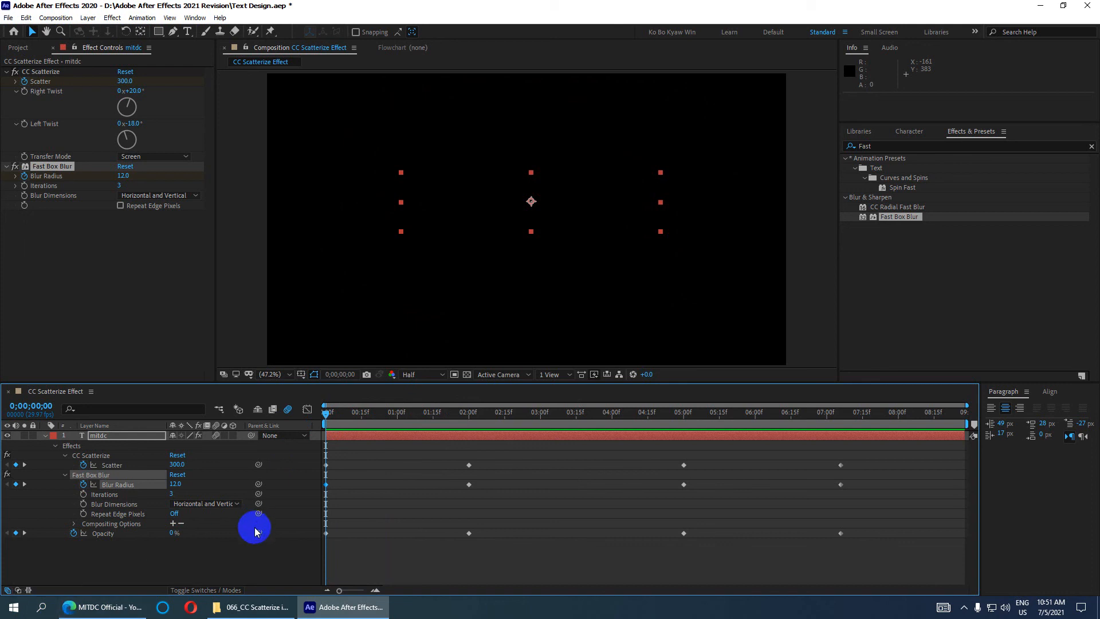
Switch to the Edge browser window with the MITDC Official YouTube channel's uploaded videos
{"action": "left_click", "coordinate": [102, 607]}
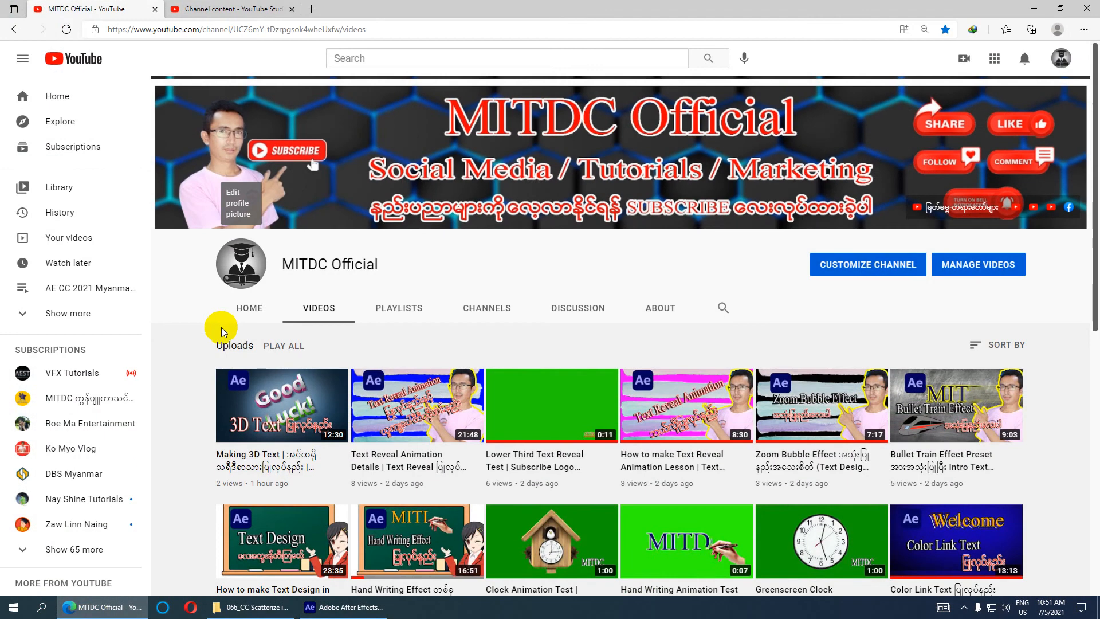